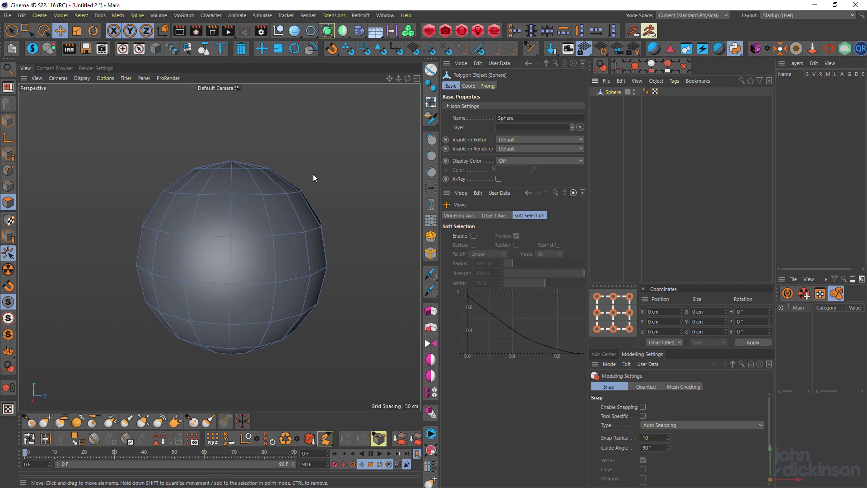
Step: Start the Loop/Path Cut tool with M~L, then switch through Edge and Point modes
key(m)
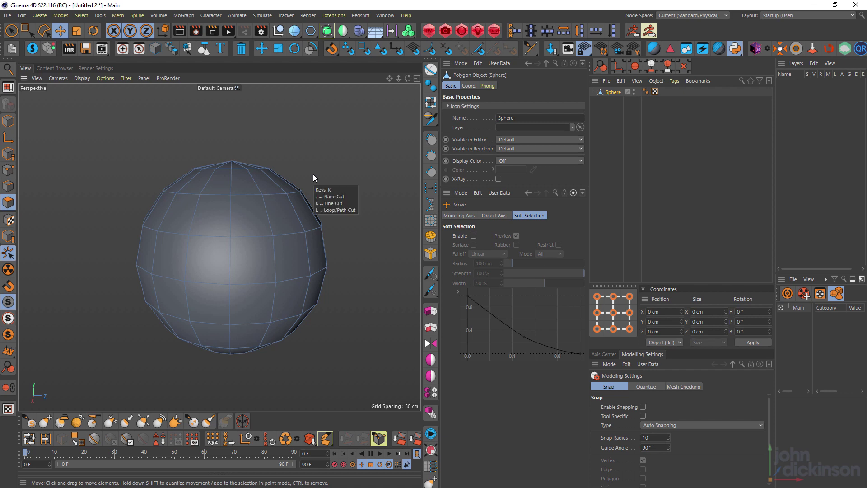
key(l)
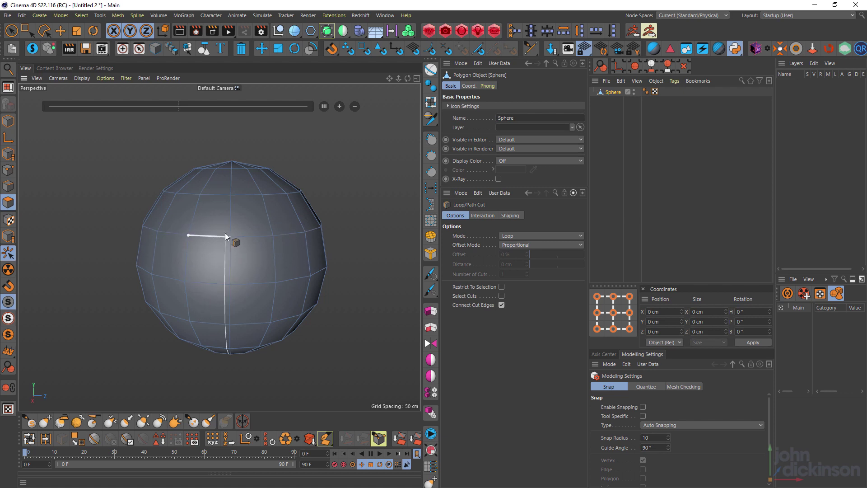
click(8, 186)
click(8, 171)
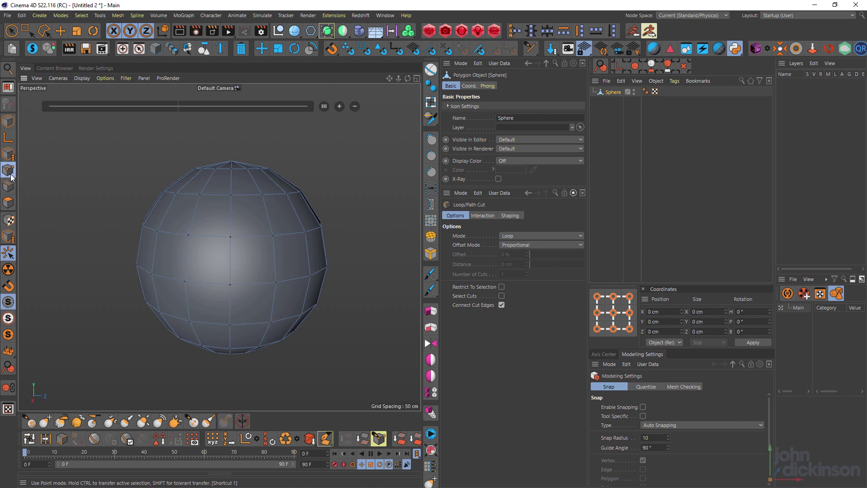
Step: In Polygon mode, place a loop cut around the upper sphere and slide its position
click(9, 203)
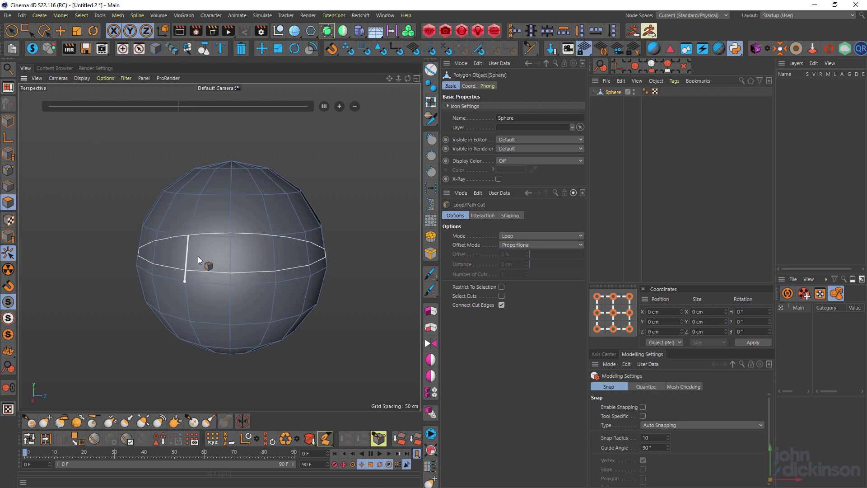
click(232, 218)
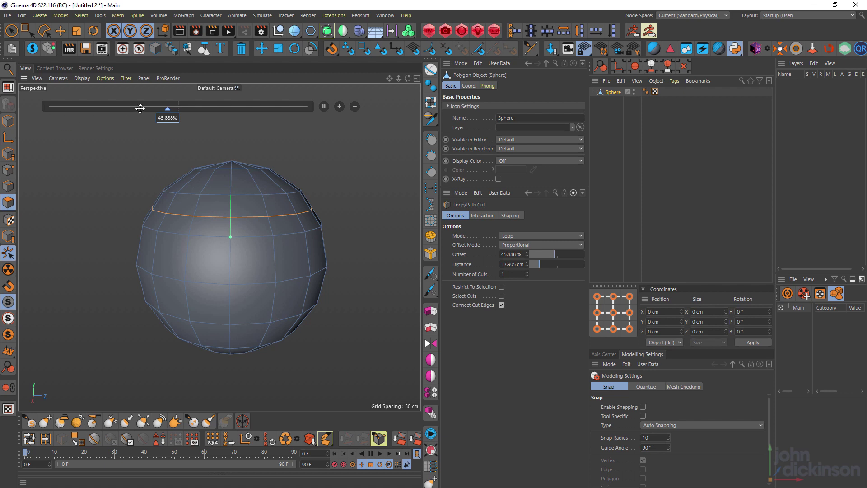
drag(169, 108, 127, 111)
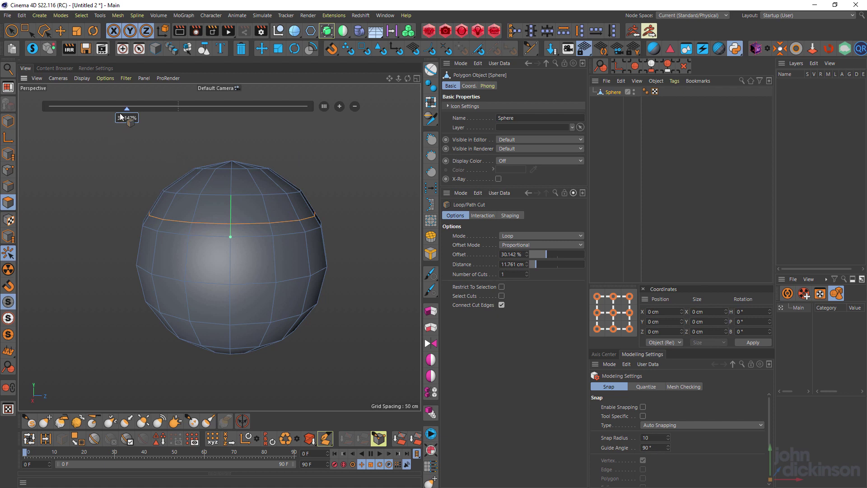
drag(128, 112, 148, 118)
click(141, 124)
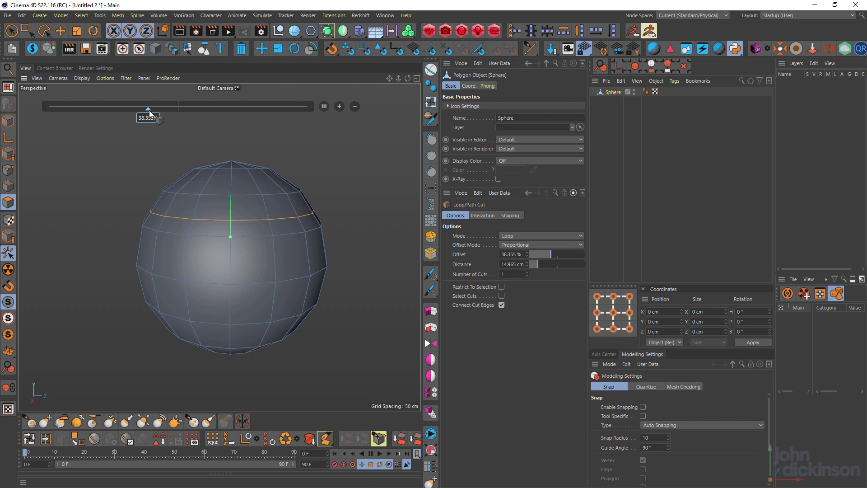
Step: Snap the loop cut to 50% offset (19.509 cm distance)
mouse_move(148, 110)
mouse_down()
mouse_move(101, 103)
mouse_move(137, 105)
mouse_up()
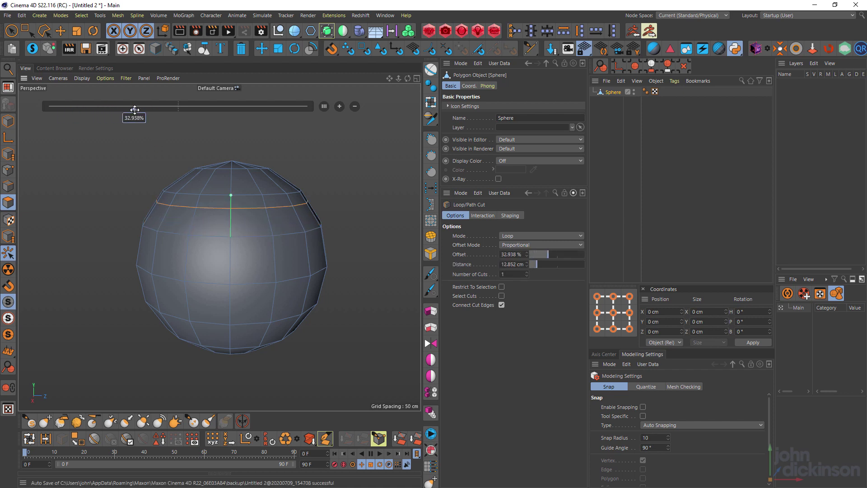
click(324, 107)
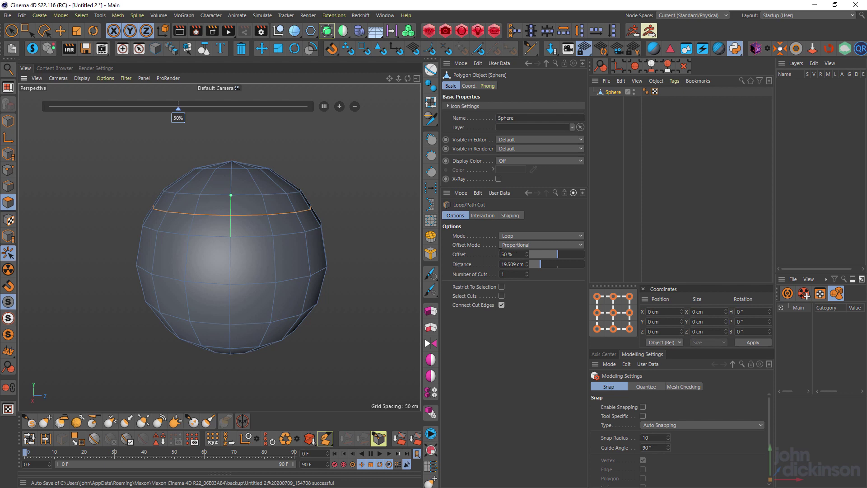
drag(178, 108, 248, 108)
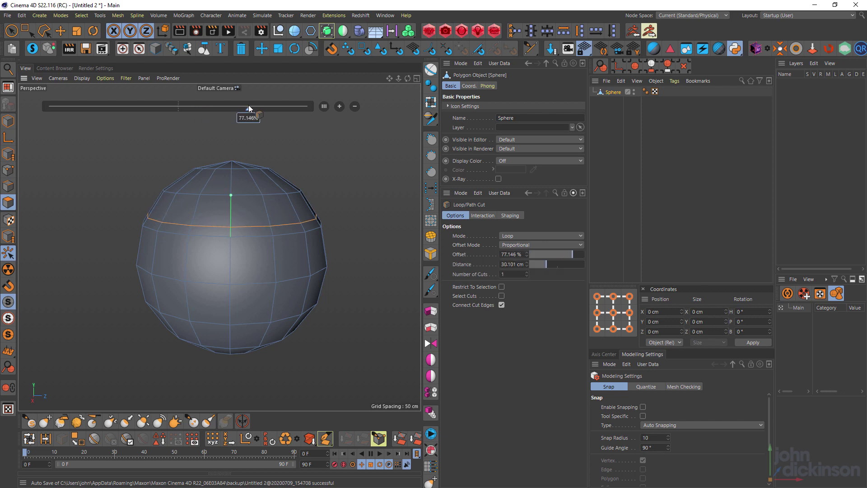
click(324, 107)
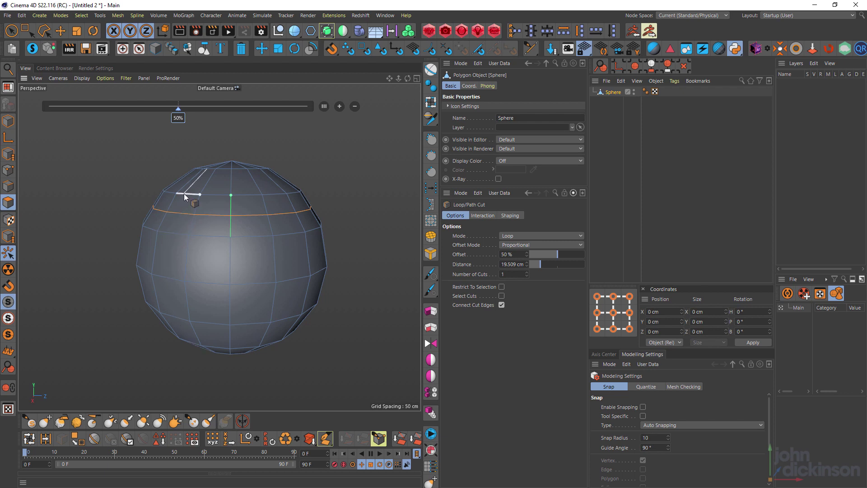
Step: Add extra loop cuts, shift them to 55% offset, and space them evenly
click(339, 106)
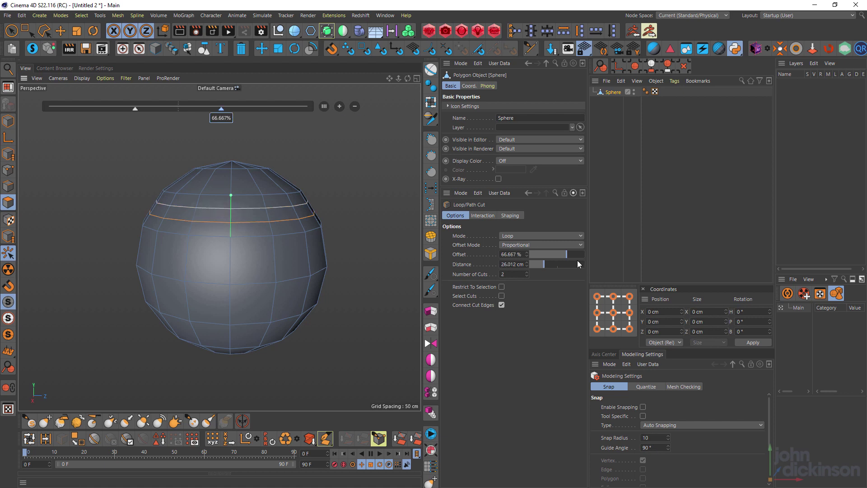
mouse_move(565, 253)
mouse_down()
mouse_move(560, 259)
mouse_move(577, 260)
mouse_up()
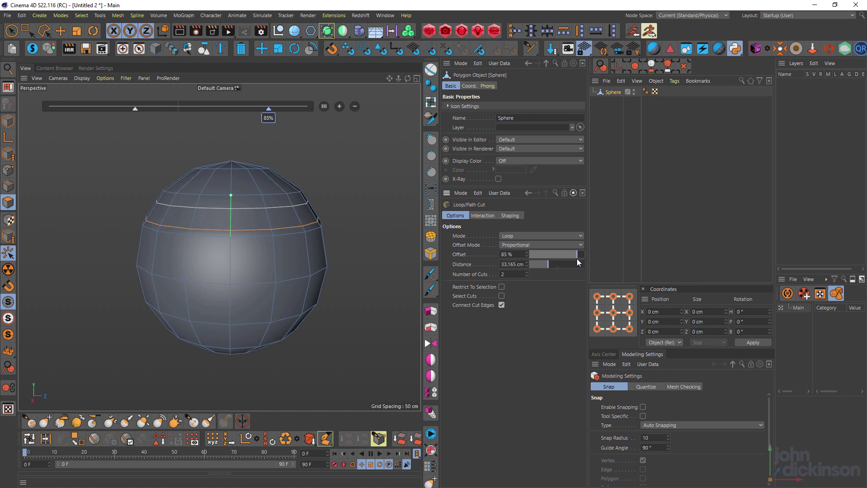
click(324, 107)
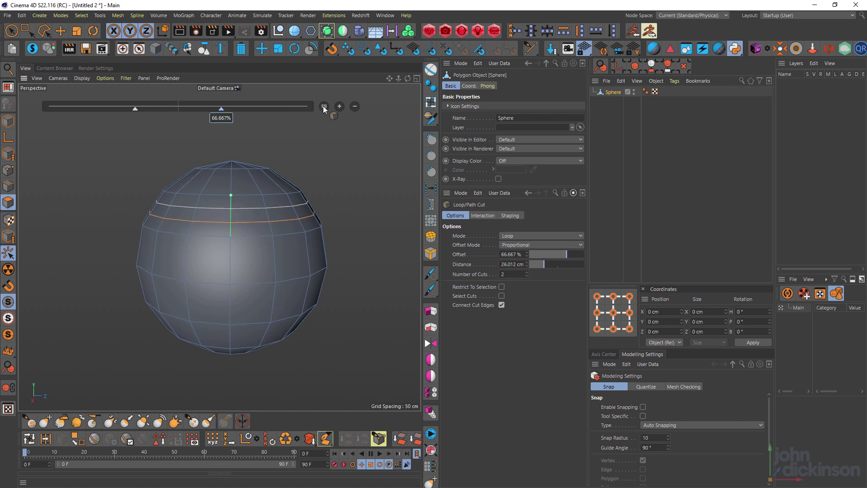
click(339, 107)
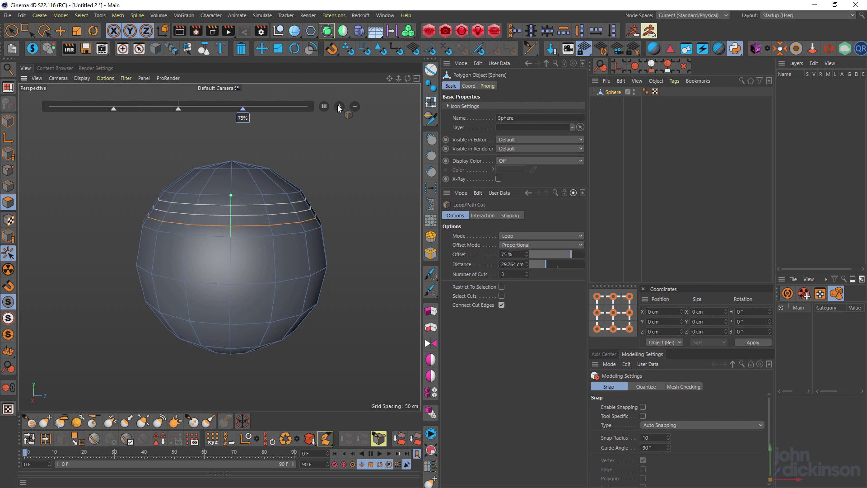
click(340, 106)
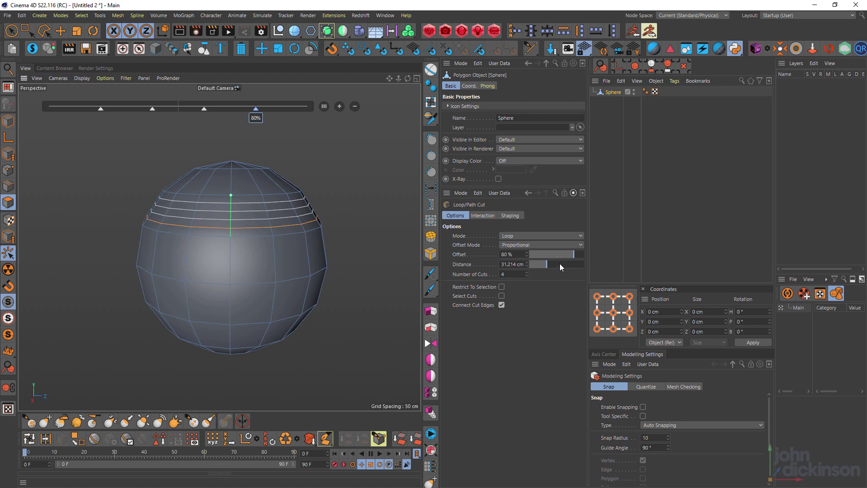
Step: Raise Number of Cuts to 5 and place the cuts around the lower sphere
click(527, 273)
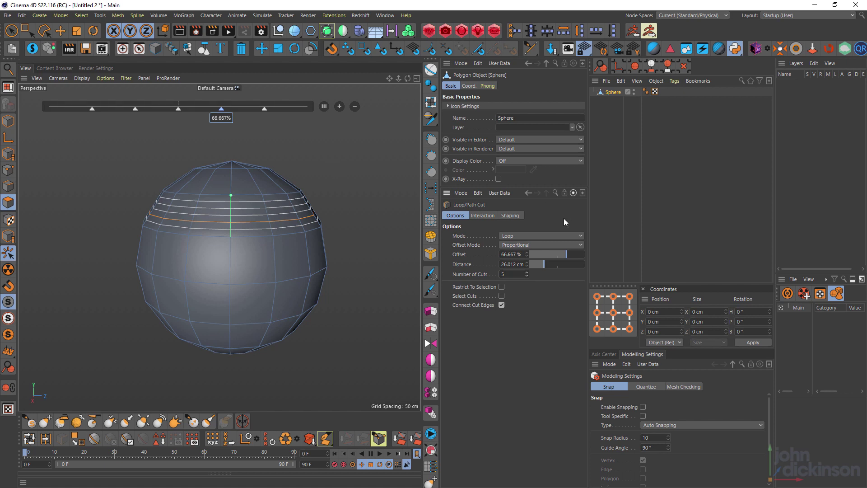
click(482, 217)
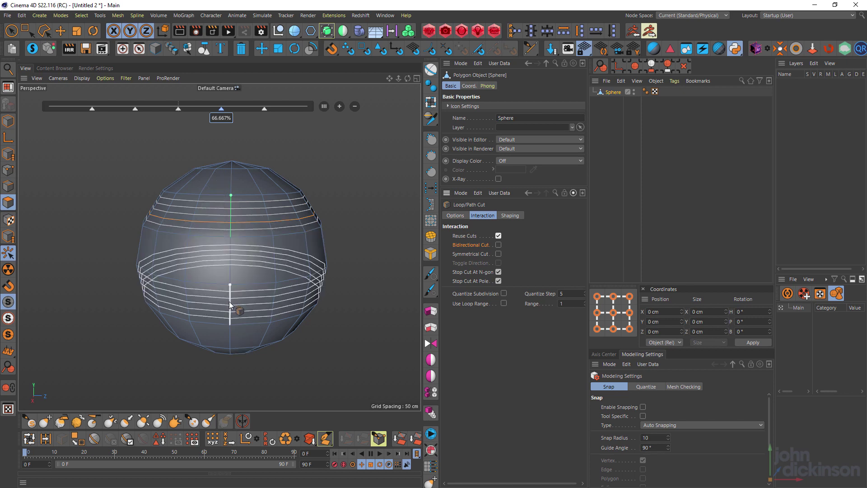
click(228, 289)
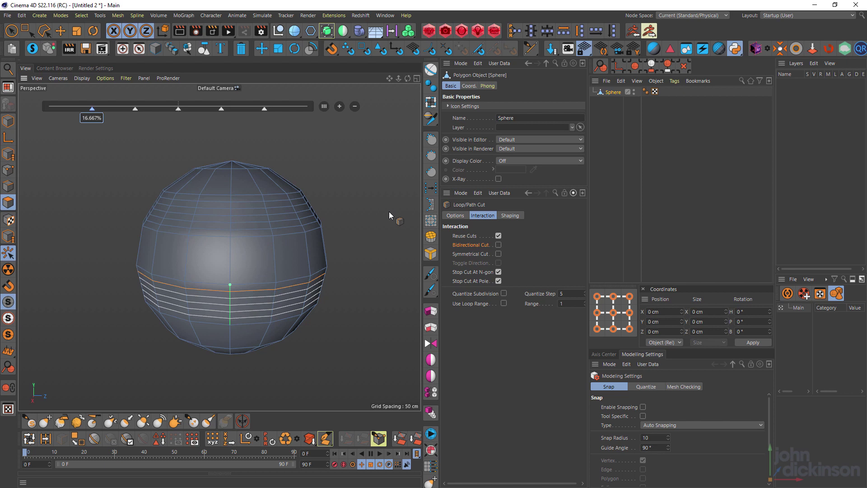
click(454, 216)
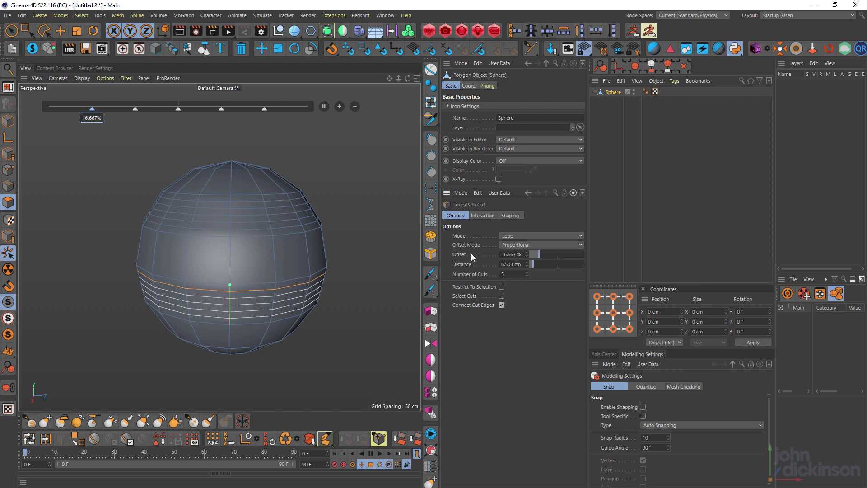
Step: Switch the cut Mode to Path and undo the extra loop cuts
click(511, 237)
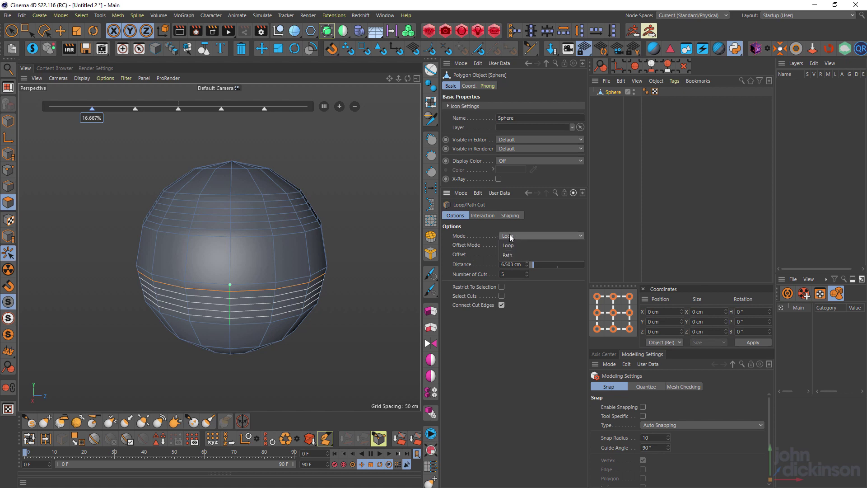
click(508, 254)
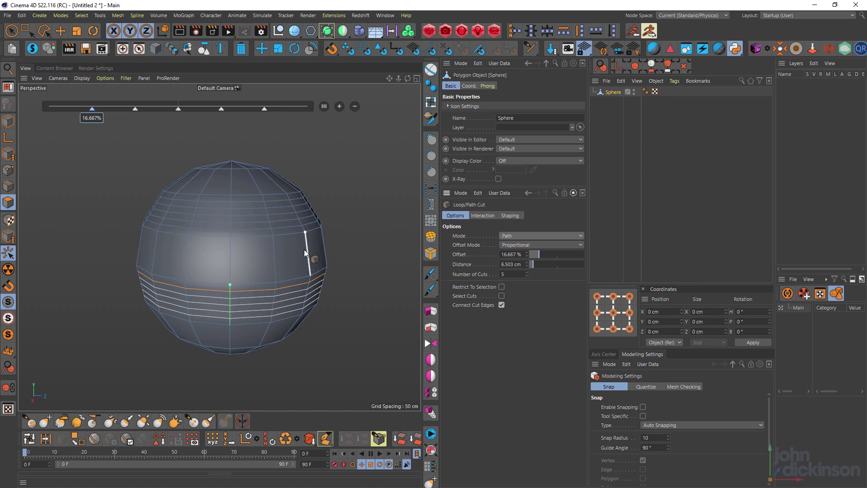
key(space)
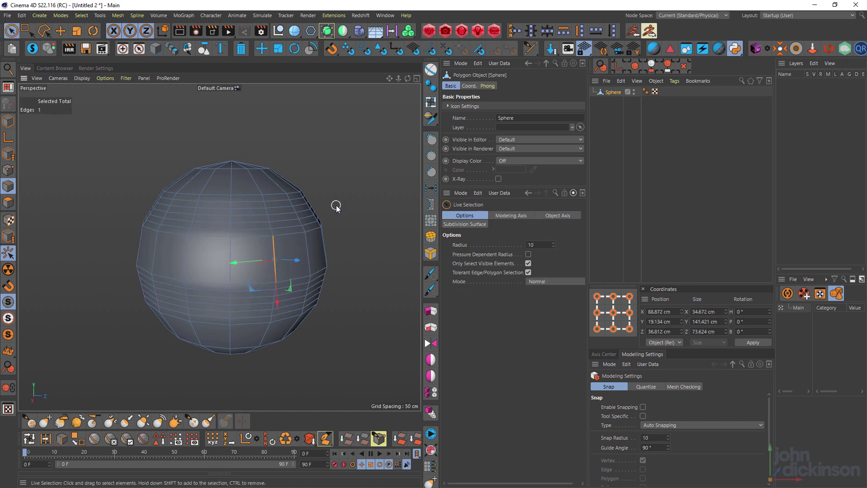
key(ctrl+z)
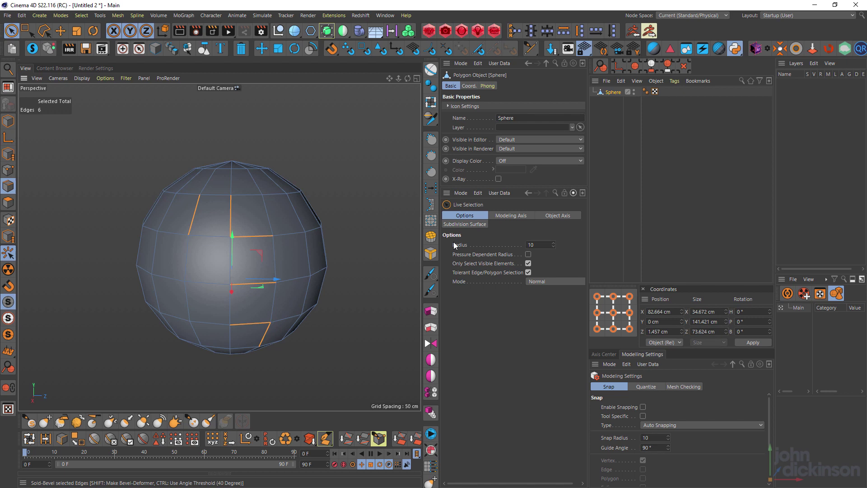
Step: Path-cut five paths along the selected edges, then undo the path cuts
key(k)
key(l)
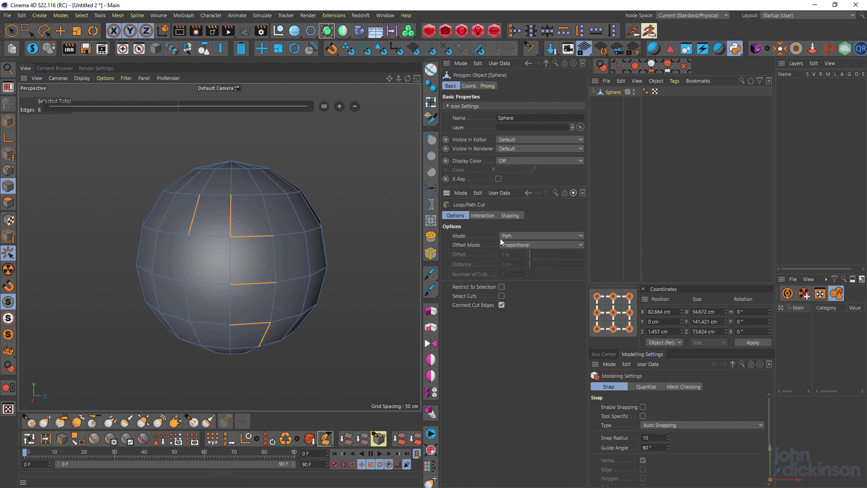
click(190, 211)
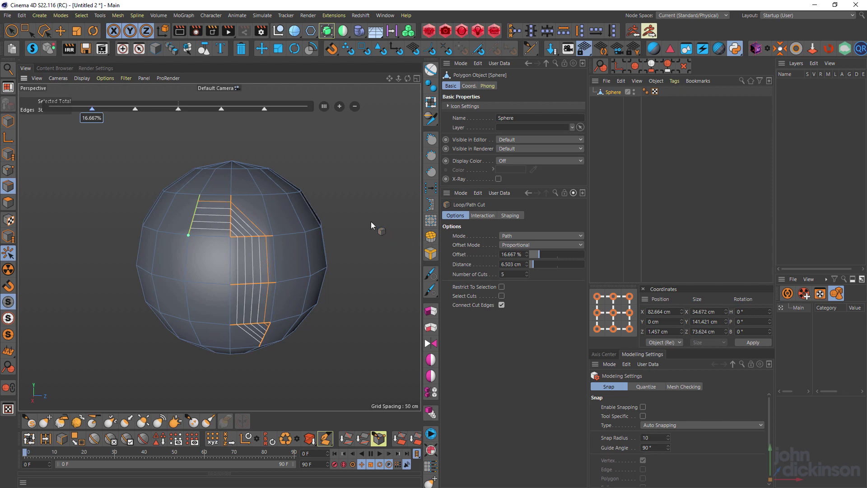
key(ctrl+z)
key(ctrl+y)
key(ctrl+z)
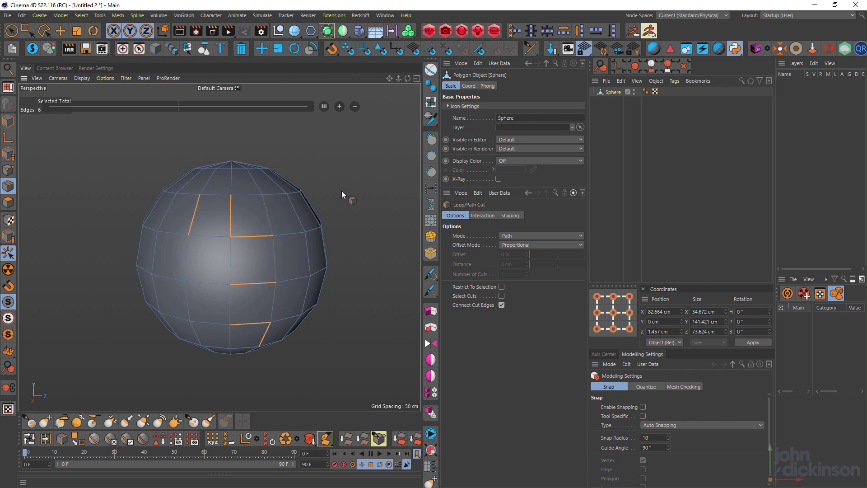
Step: Set Mode back to Loop, uncheck Reuse Cuts and check Bidirectional Cut
click(513, 235)
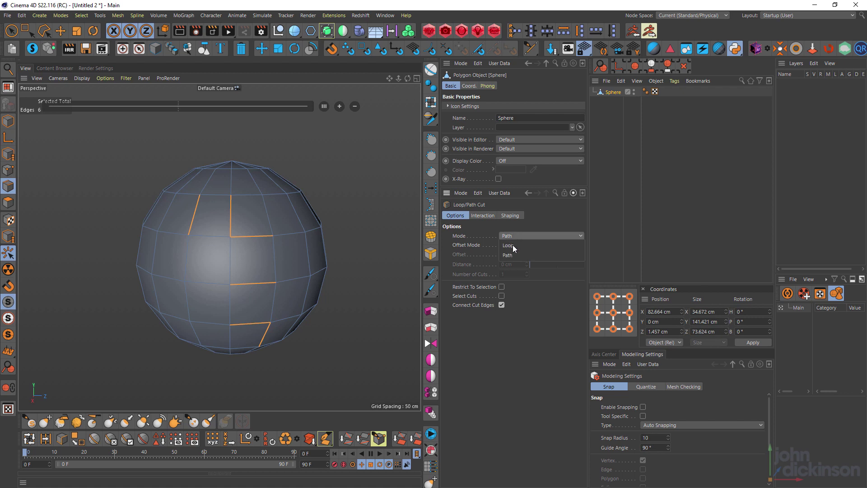
click(515, 246)
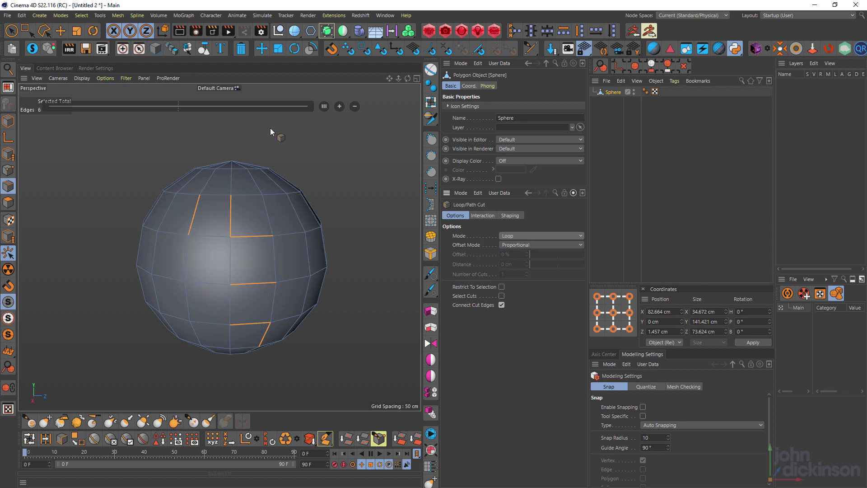
click(481, 217)
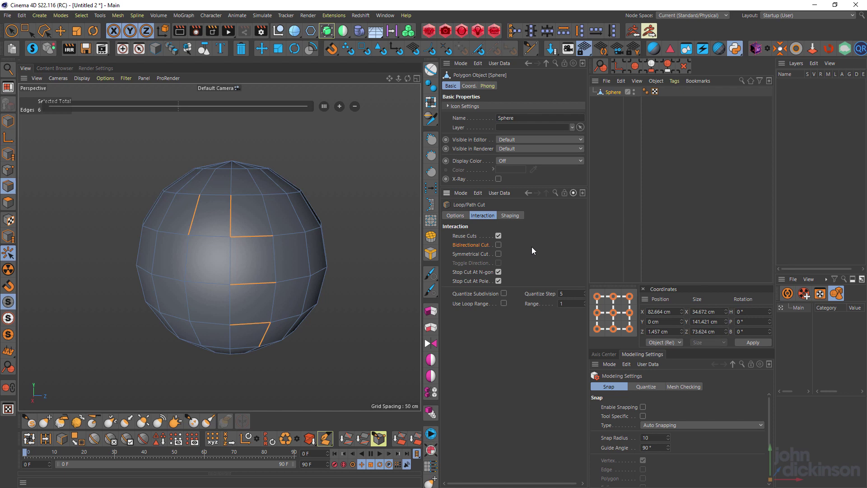
click(499, 236)
click(500, 246)
Step: In Points mode, use the Slide tool to move a sphere vertex 41.5% along its edge
key(ctrl+z)
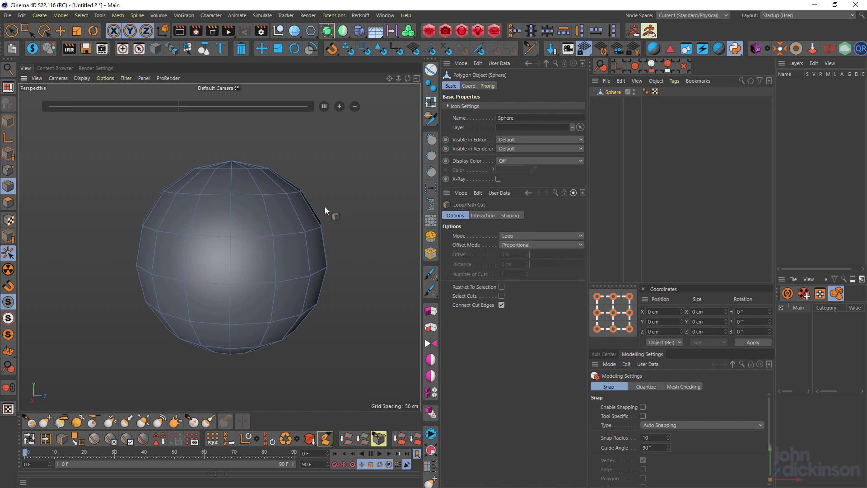
key(1)
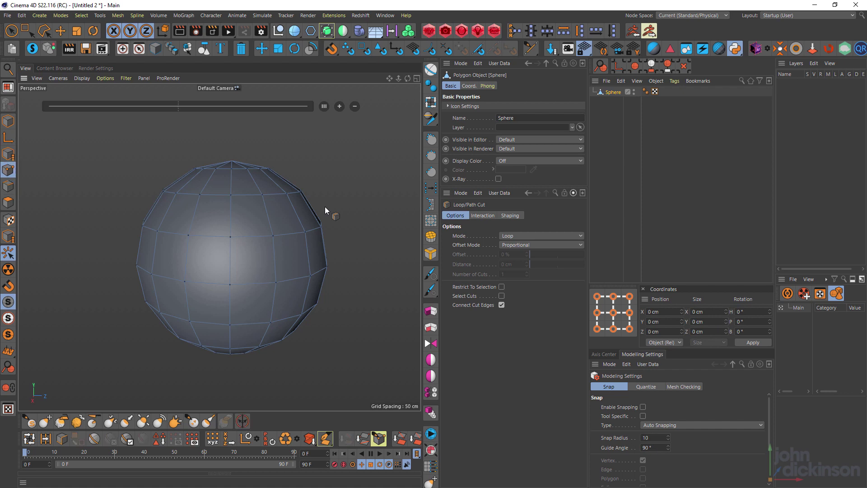
key(m)
key(o)
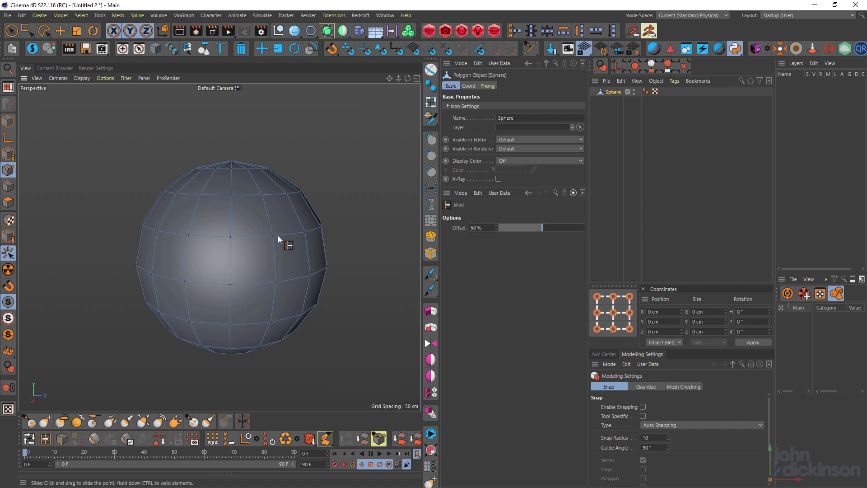
drag(275, 235, 258, 244)
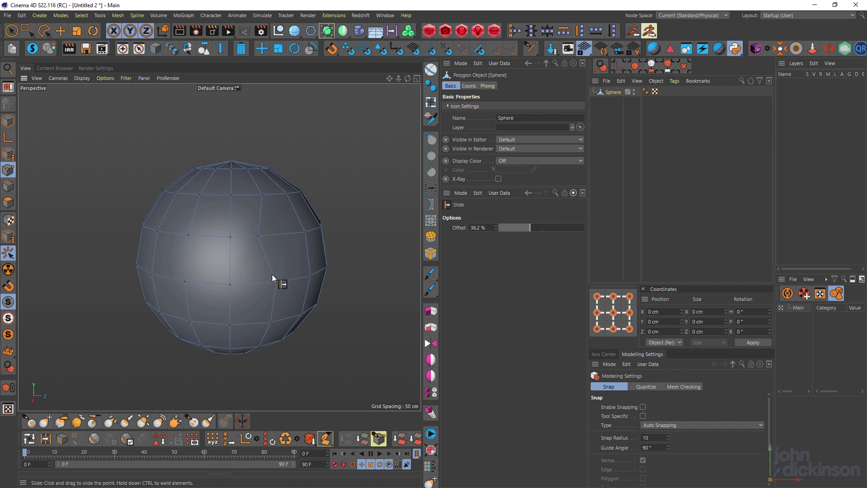
drag(275, 283, 254, 324)
key(ctrl+z)
Step: Reactivate the Loop/Path Cut tool with K~L
alt+drag(275, 236, 256, 221)
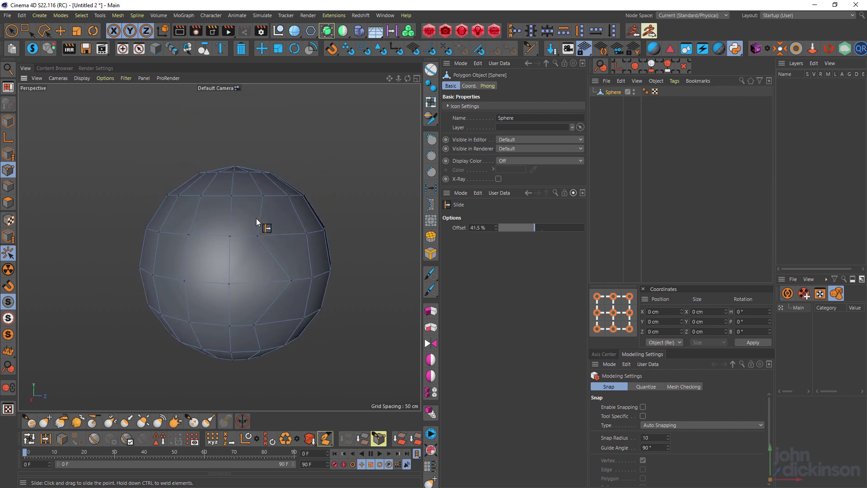
key(k)
key(l)
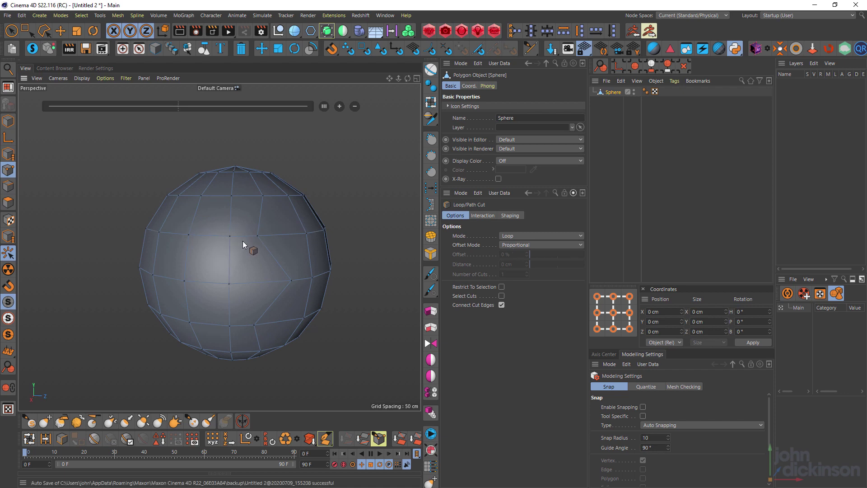
Step: Commit a loop cut, then set Offset Mode to Edge Distance and cut again
click(243, 284)
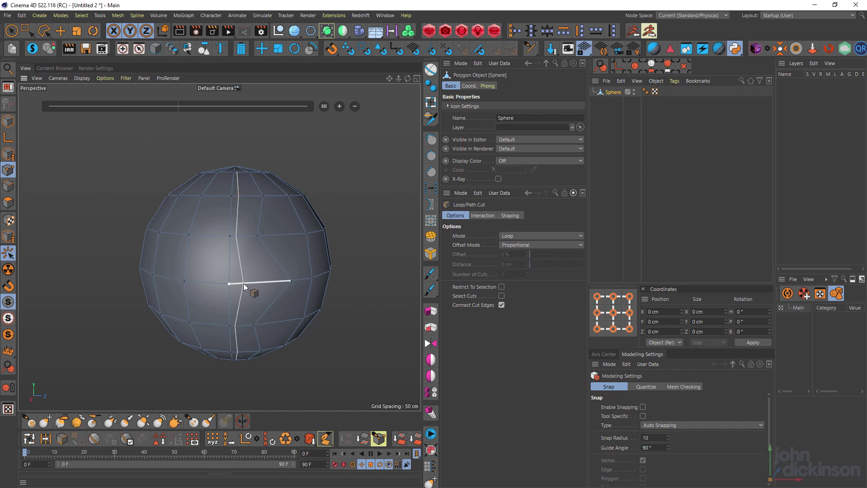
click(536, 245)
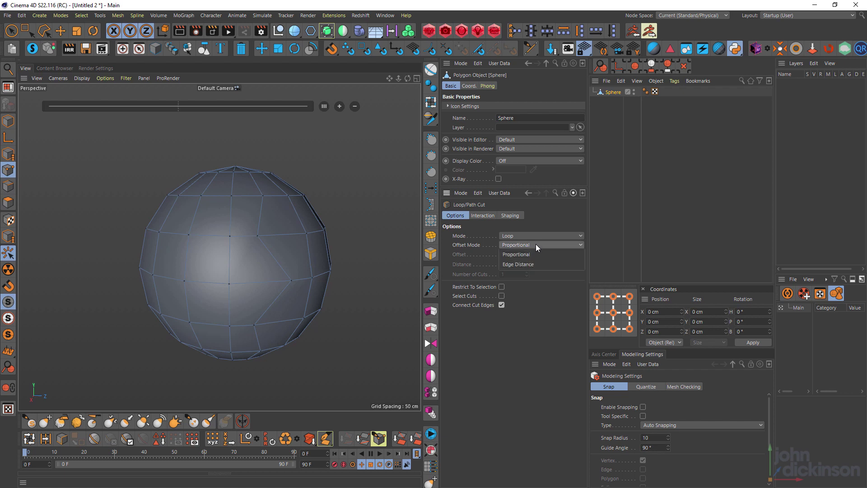
click(527, 264)
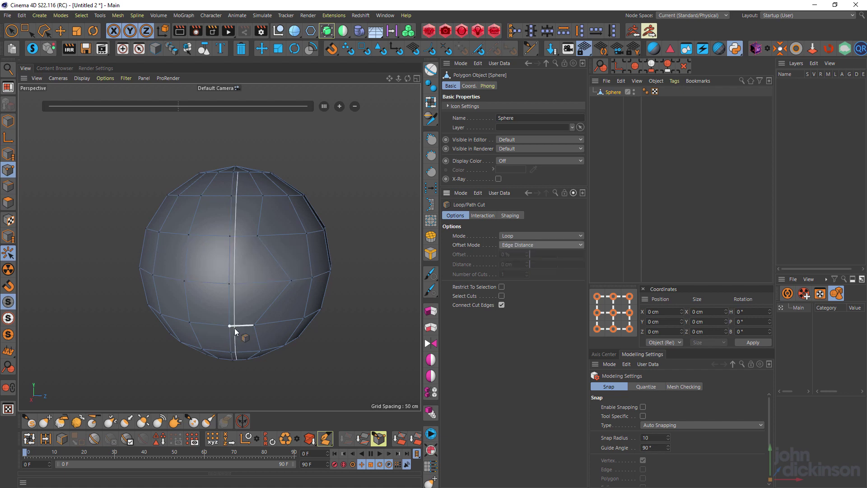
scroll(232, 283, up, 3)
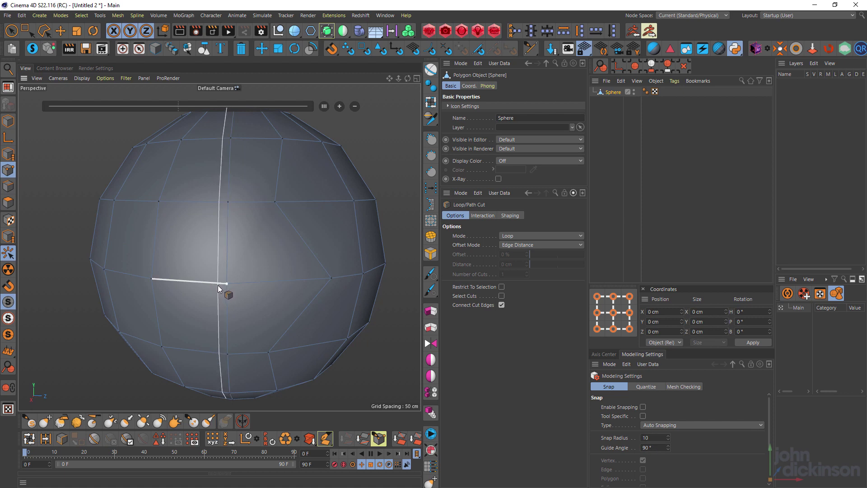
click(218, 286)
Step: Switch Offset Mode back to Proportional and commit a proportional loop cut
click(524, 246)
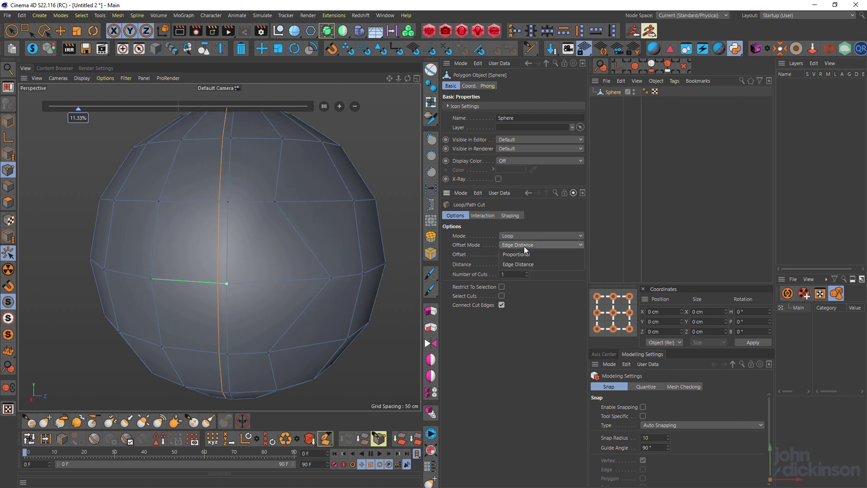
click(524, 257)
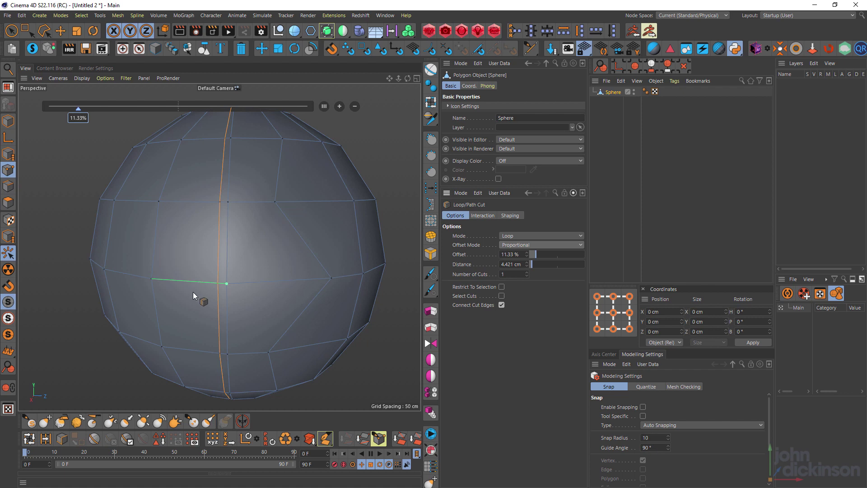
click(270, 281)
scroll(345, 253, down, 3)
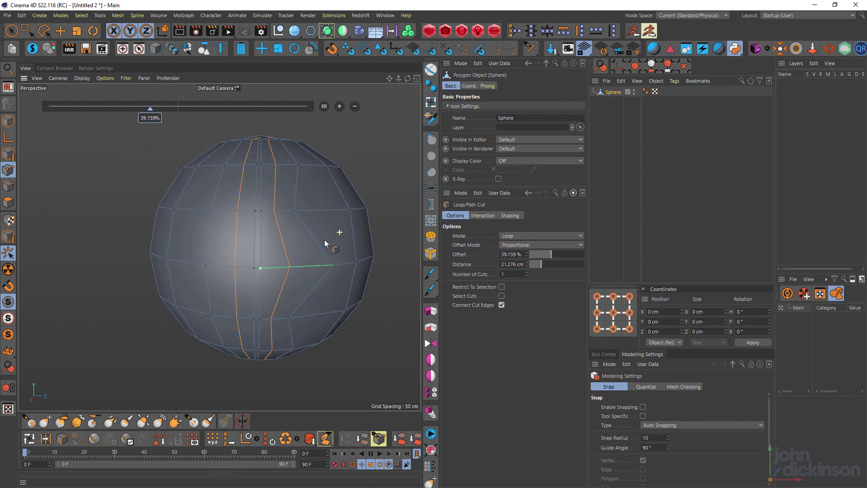
alt+drag(324, 239, 314, 188)
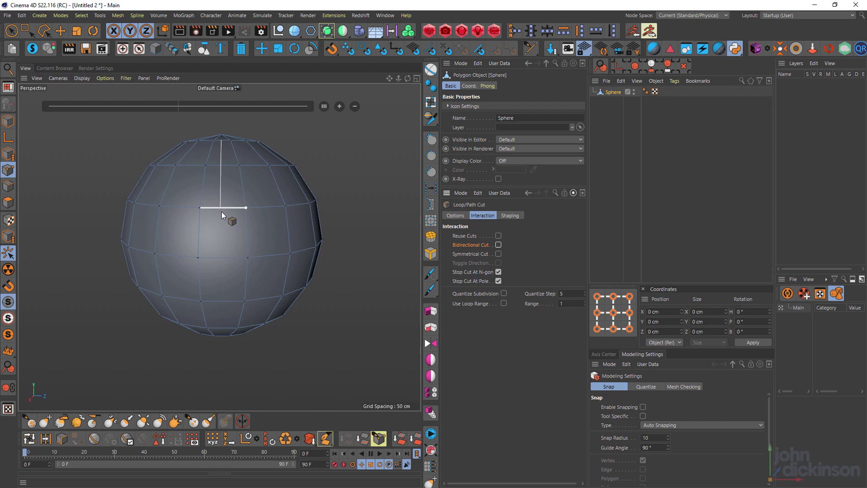
Step: Test and undo a loop cut, re-enable Bidirectional Cut, and add a 200 cm Cube
click(219, 212)
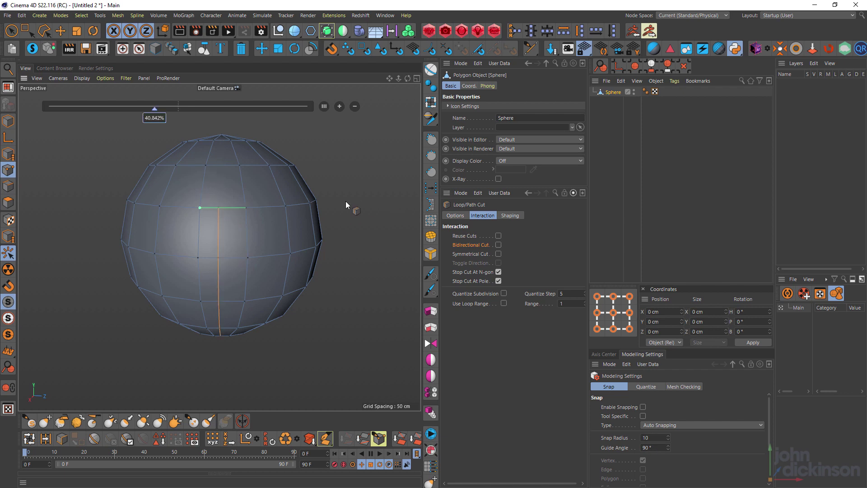
key(ctrl+z)
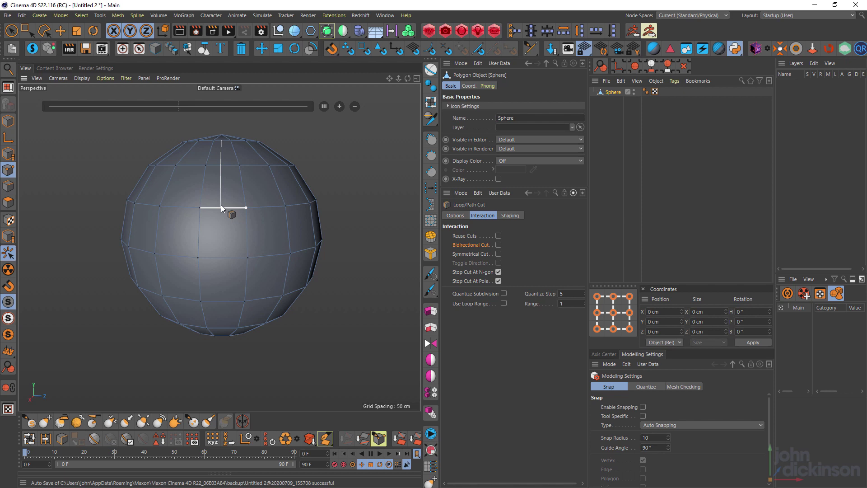
click(499, 245)
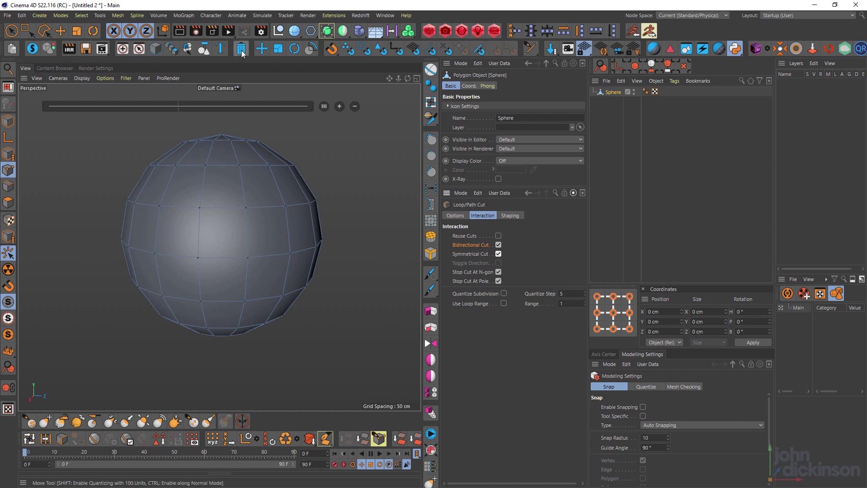
drag(296, 34, 346, 42)
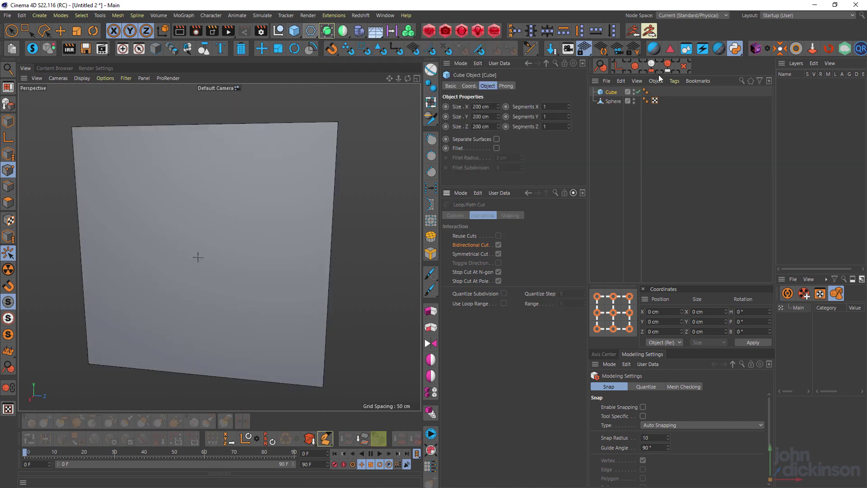
Step: Hide the Sphere in editor and render, and make the Cube editable
click(614, 100)
ctrl+click(633, 101)
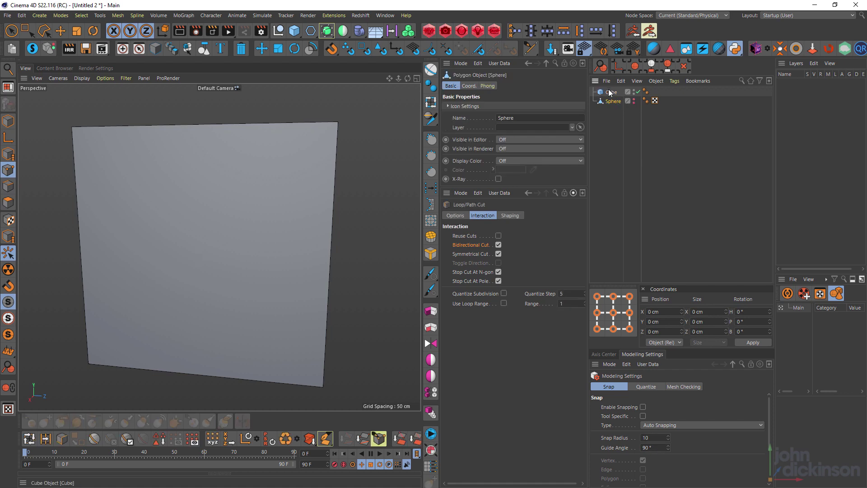
click(610, 93)
key(c)
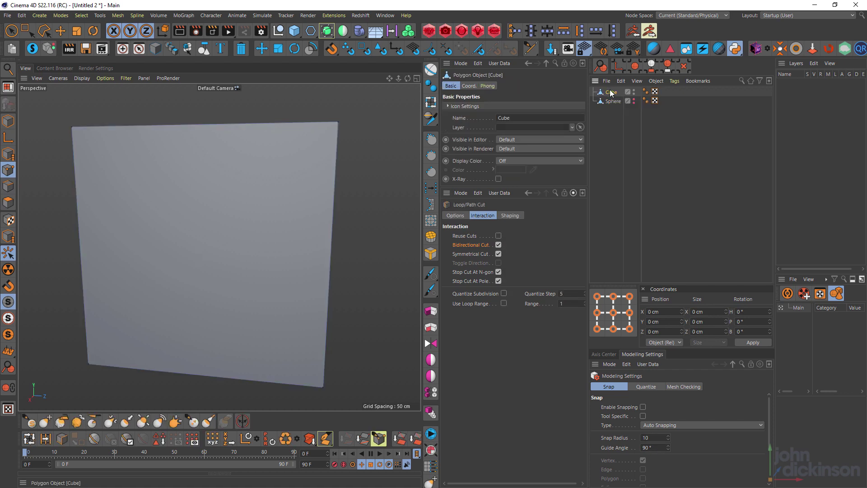
alt+drag(316, 196, 217, 231)
Step: With Symmetrical Cut off, try two cube loop cuts (lower at 88.853%), then undo
click(500, 254)
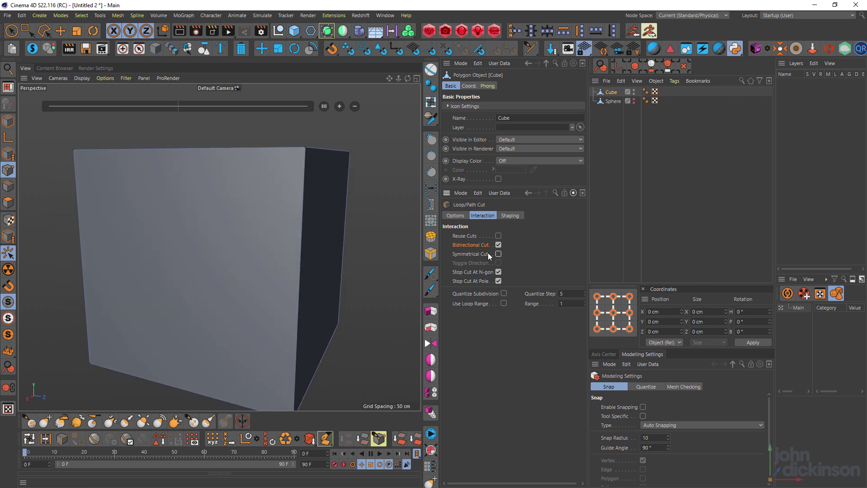
click(305, 167)
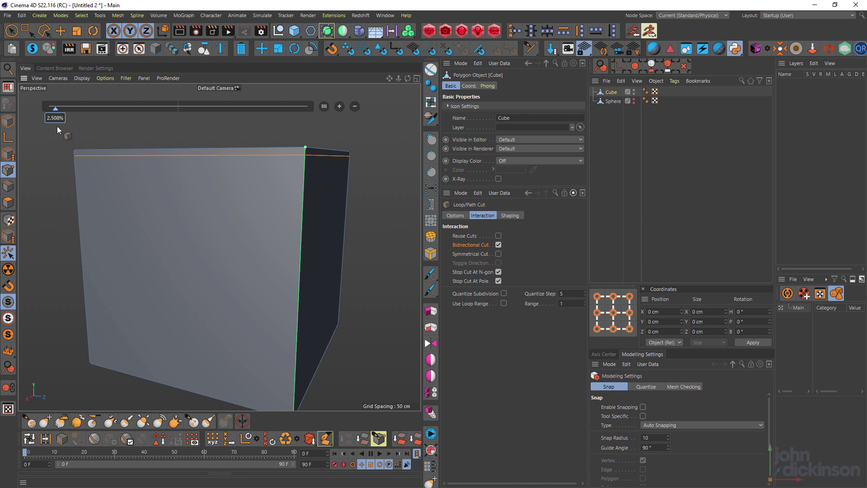
drag(64, 108, 55, 109)
click(339, 106)
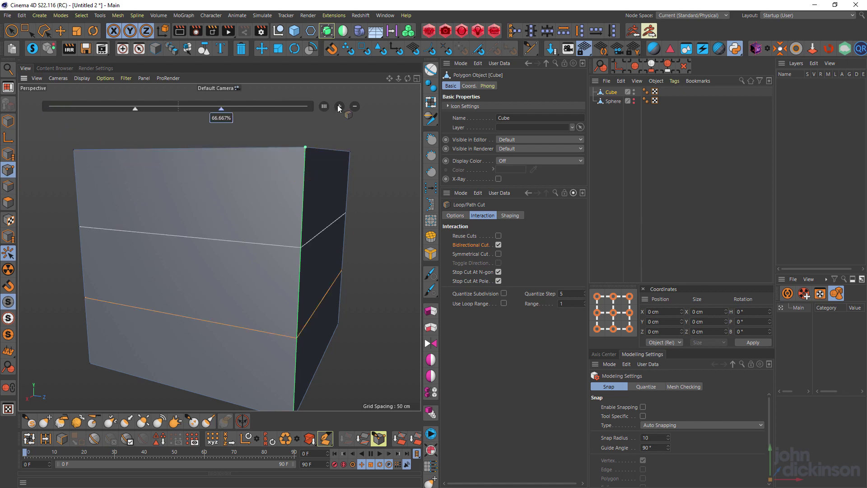
drag(222, 109, 289, 119)
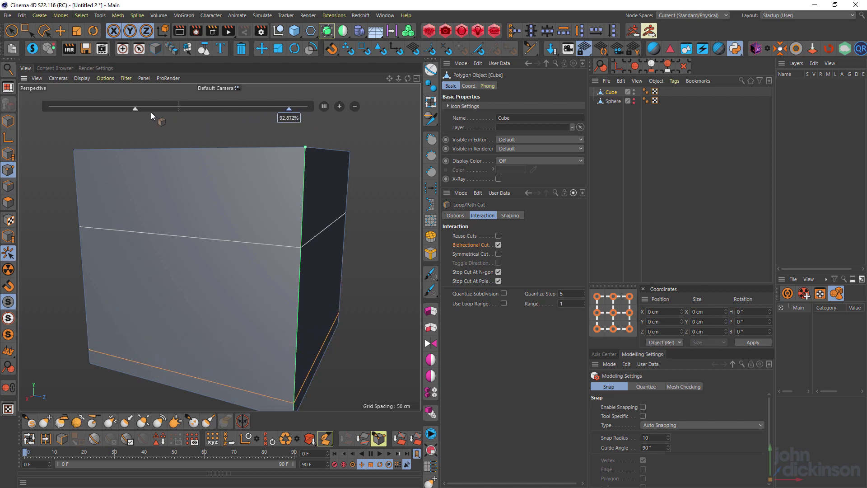
drag(134, 110, 58, 116)
key(ctrl+z)
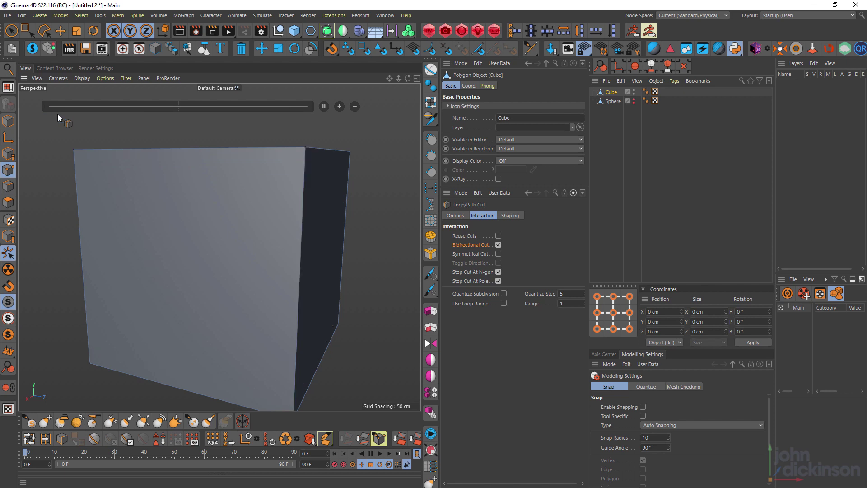
Step: Turn Symmetrical Cut on and place a mirrored cut near the cube's top edge at 2.386%
click(498, 254)
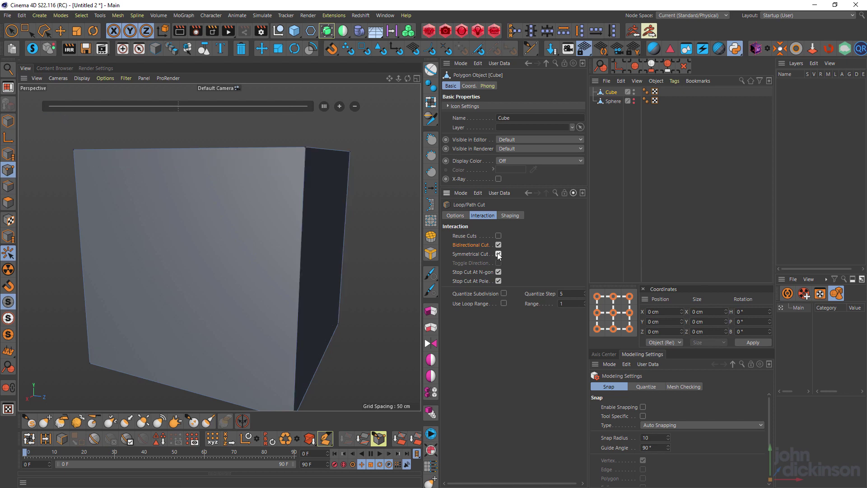
click(304, 154)
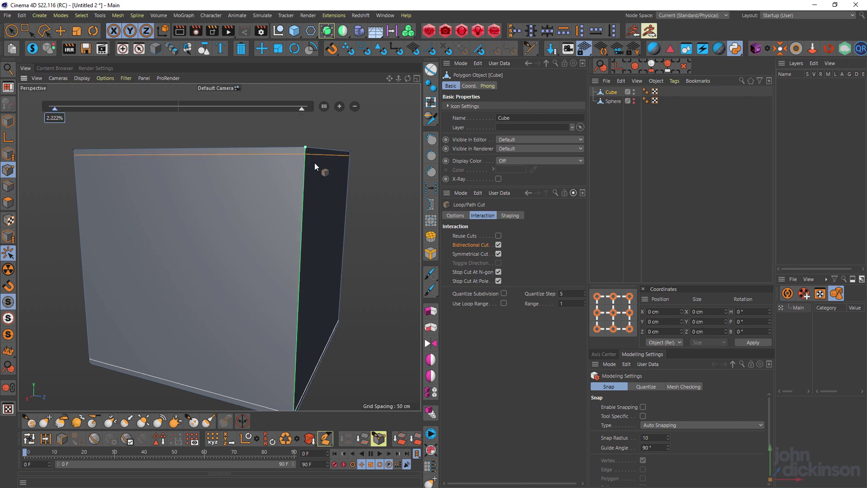
mouse_move(314, 163)
alt+mouse_down()
mouse_move(315, 183)
mouse_move(299, 158)
alt+mouse_up()
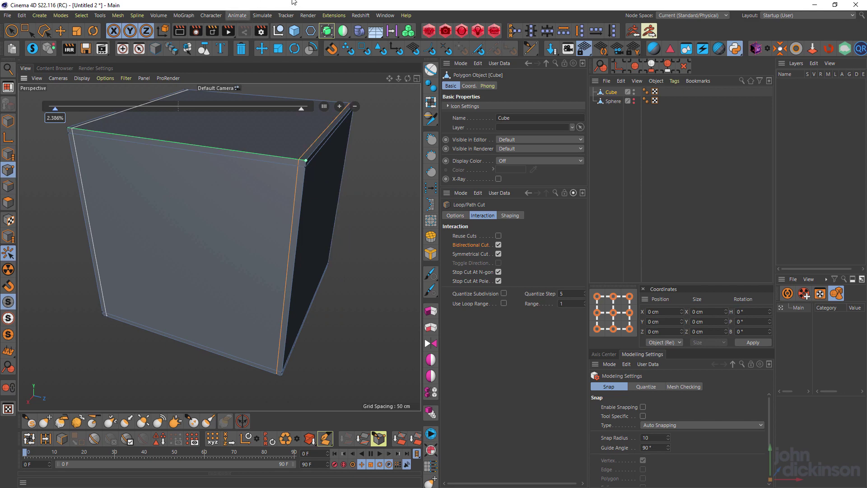
Step: Try a Subdivision Surface on the cube, then remove it
alt+click(322, 29)
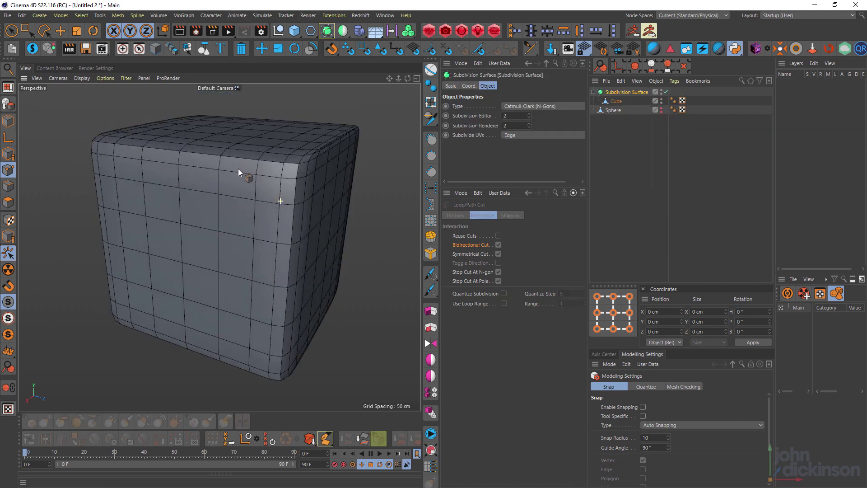
alt+drag(304, 195, 264, 193)
key(q)
alt+right_drag(264, 193, 214, 213)
alt+drag(213, 213, 251, 203)
key(ctrl+z)
alt+right_drag(251, 204, 406, 248)
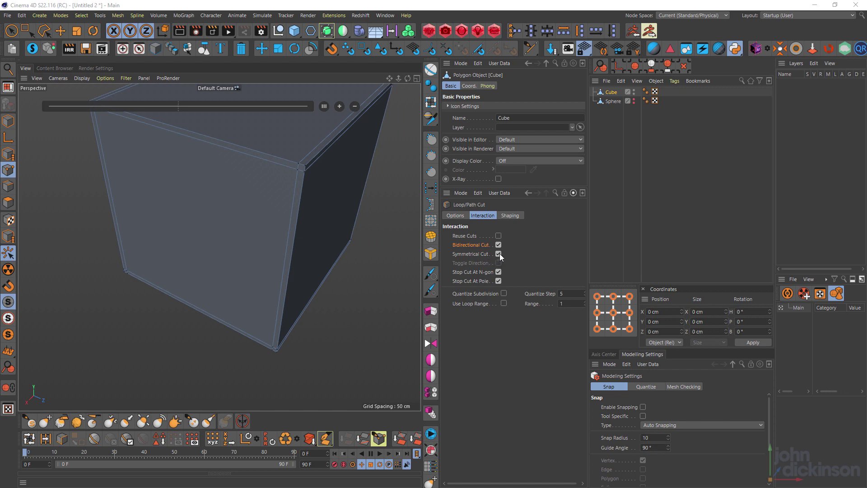
Step: Turn off Symmetrical Cut and set Offset Mode to Edge Distance
click(499, 254)
click(457, 216)
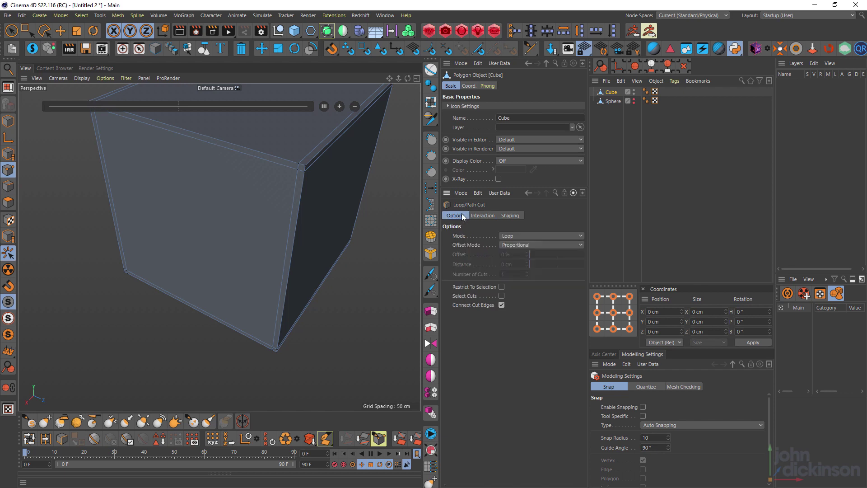
click(521, 244)
click(521, 264)
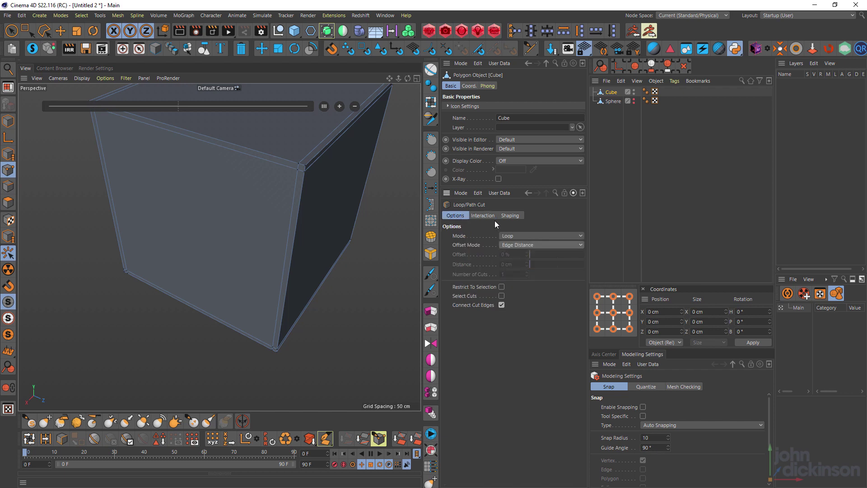
click(484, 215)
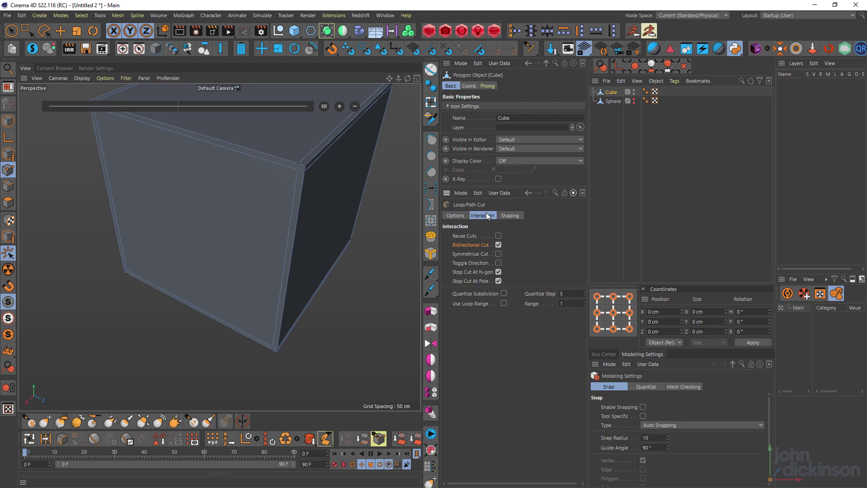
Step: Toggle Direction on and off, then place loop cuts near the cube's bottom and top edges
click(498, 263)
click(499, 263)
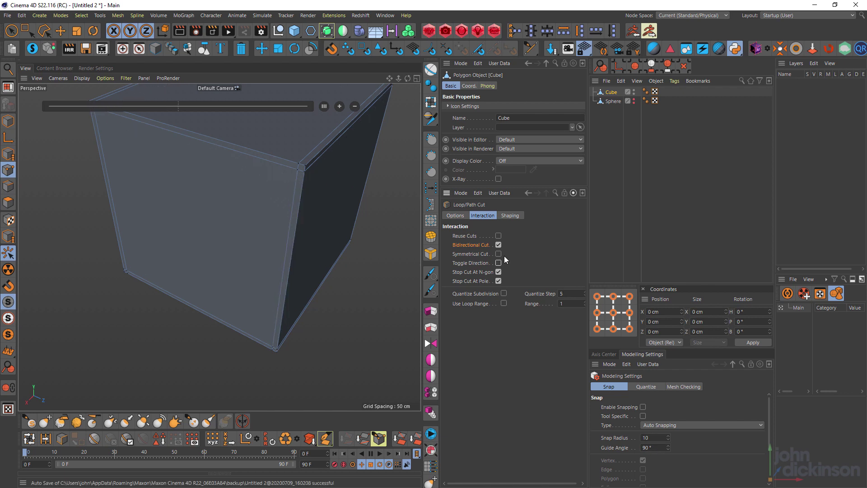
click(304, 185)
click(499, 263)
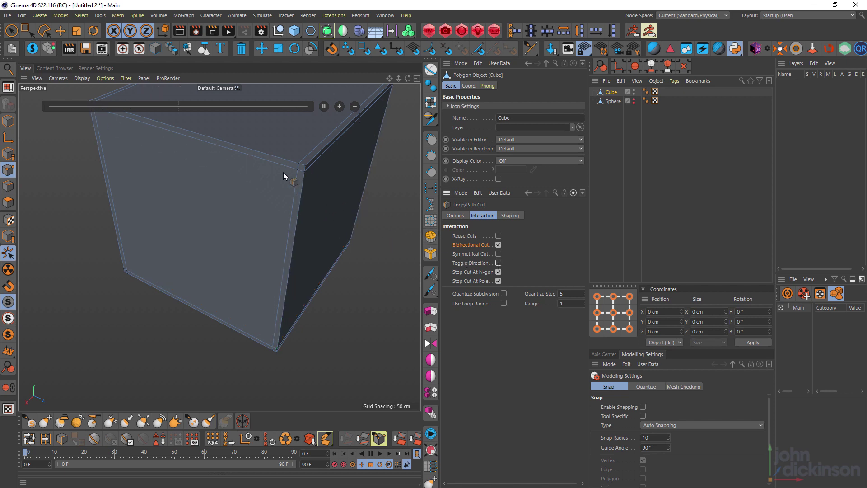
click(305, 185)
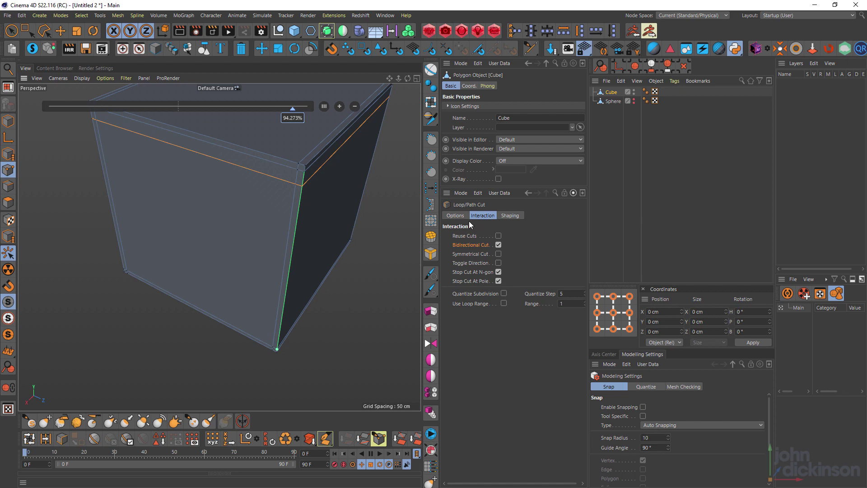
Step: Set Offset Mode to Proportional and return to the Interaction settings
click(456, 215)
click(521, 246)
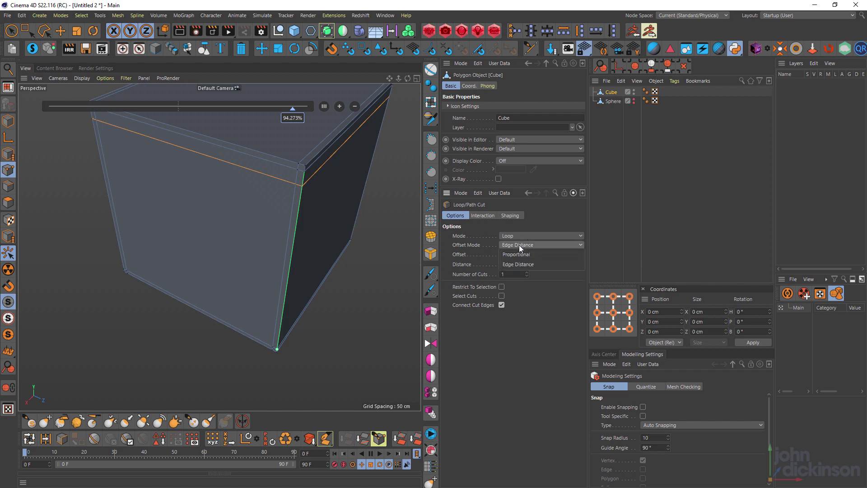
click(518, 254)
click(487, 217)
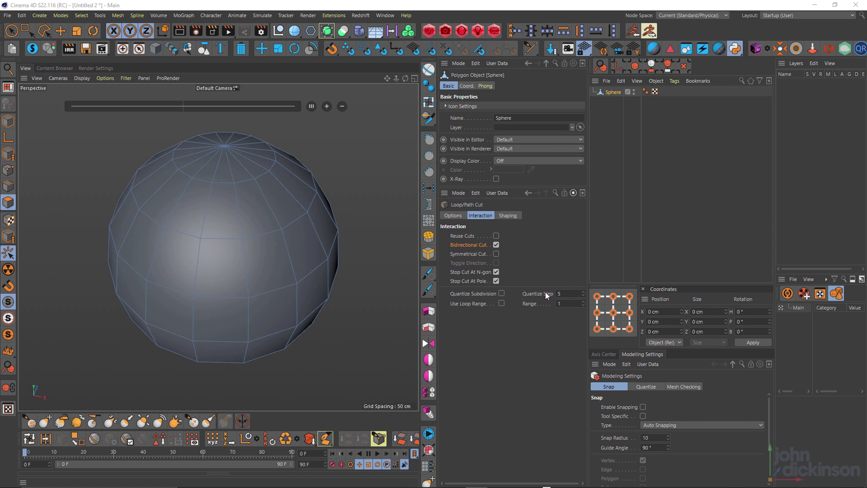
Step: Enable Quantize Subdivision, try Quantize Step 10 then 5, and turn quantizing off
click(502, 293)
scroll(263, 255, up, 2)
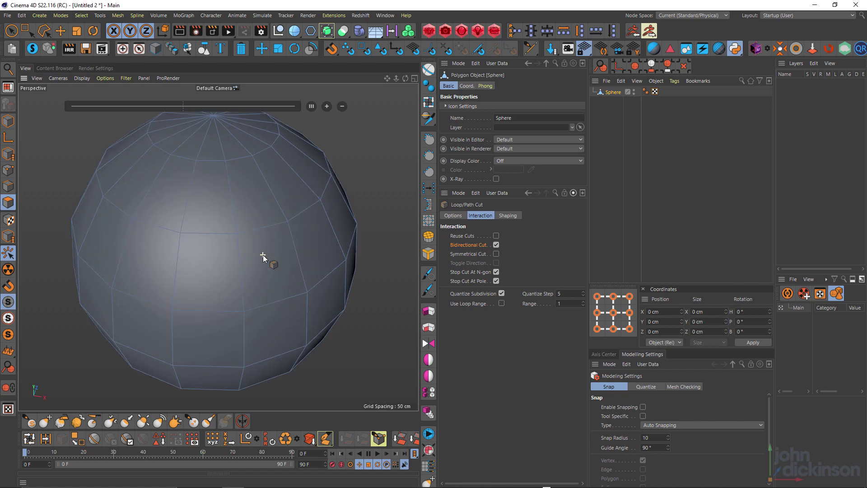
scroll(263, 255, up, 2)
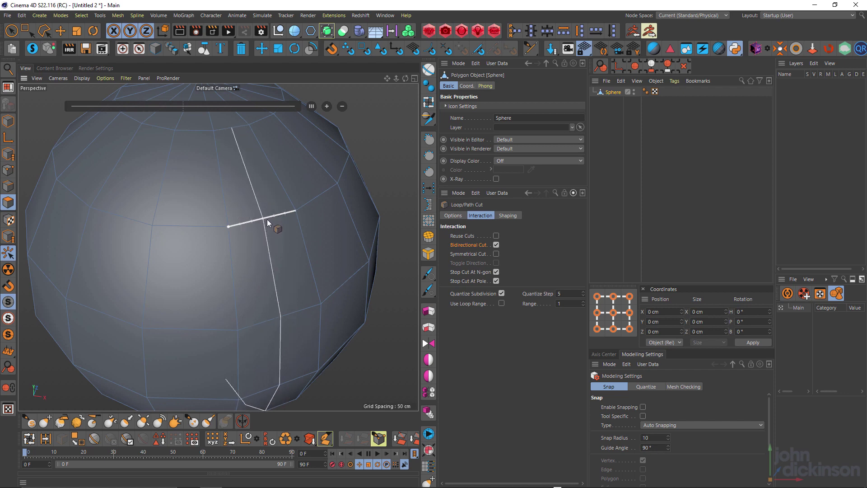
click(560, 294)
text(10)
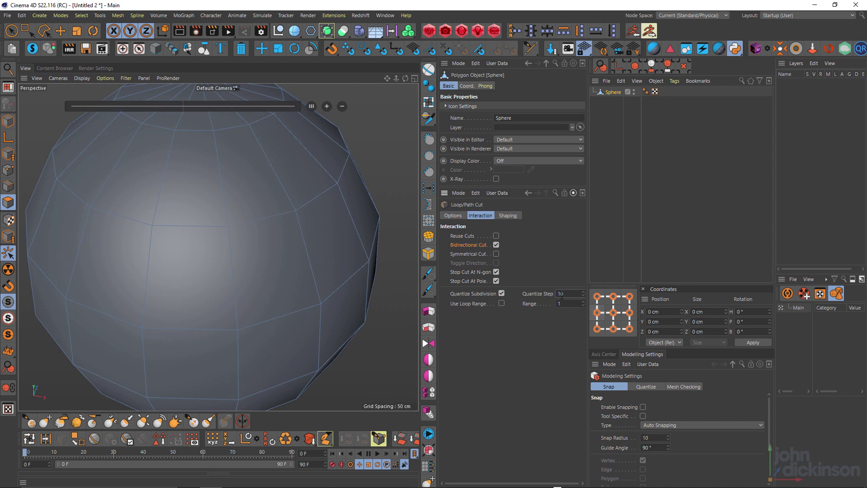
click(564, 294)
text(5)
click(503, 294)
Step: Undo a test loop cut on the sphere, enable Use Loop Range, and set Range to 2
click(232, 277)
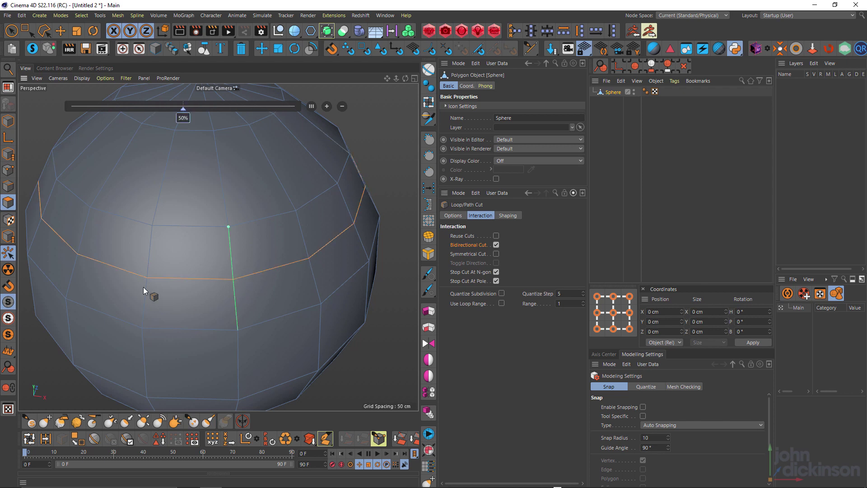
key(ctrl+z)
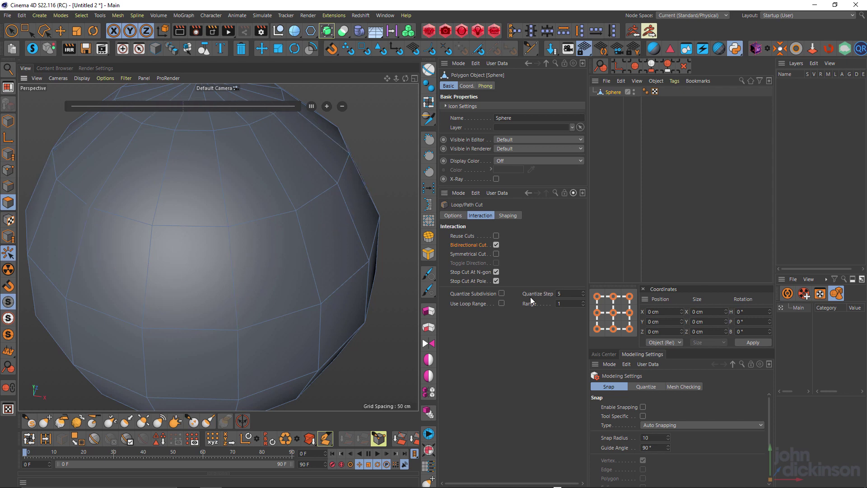
click(502, 303)
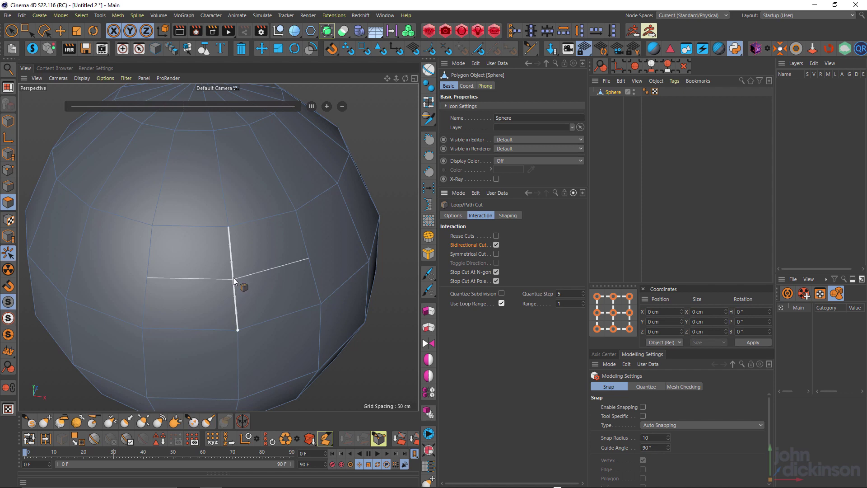
click(584, 301)
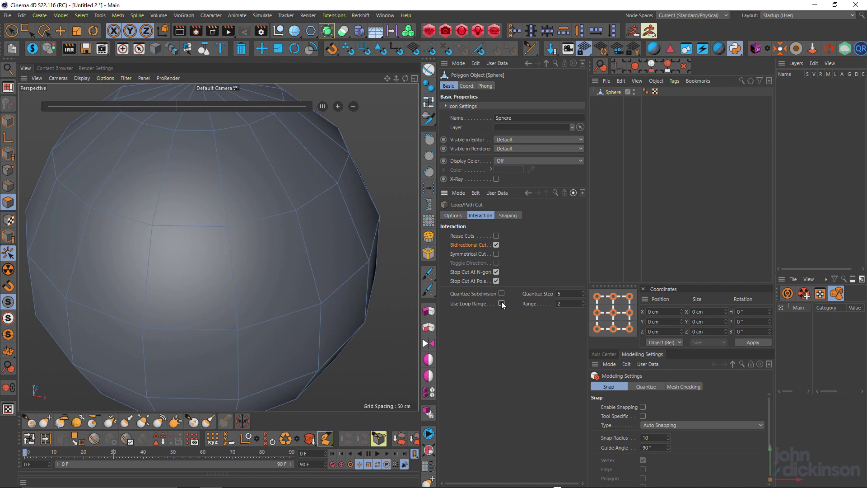
Step: Show the Loop/Path Cut Shaping settings and select the sphere's upper edge loop in Edge mode
click(508, 217)
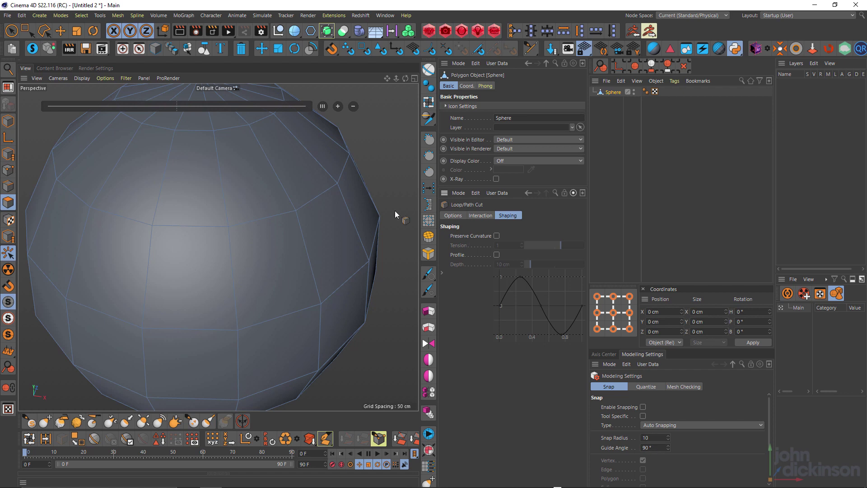
key(Return)
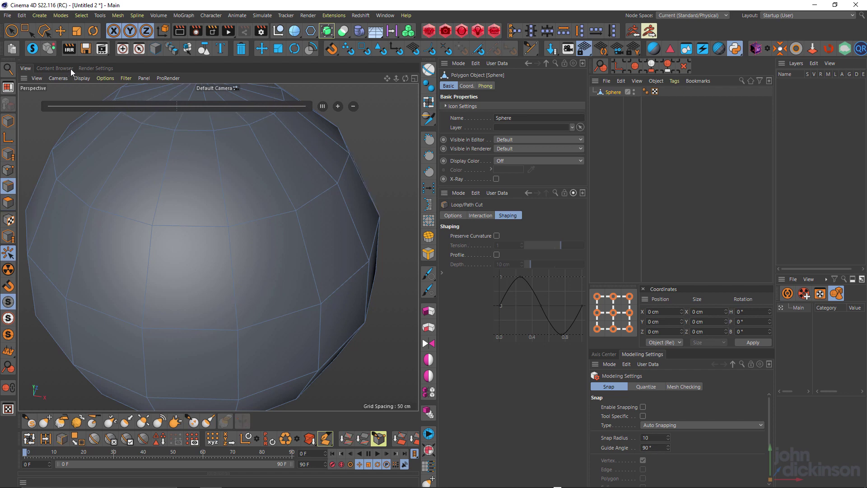
key(e)
double_click(274, 216)
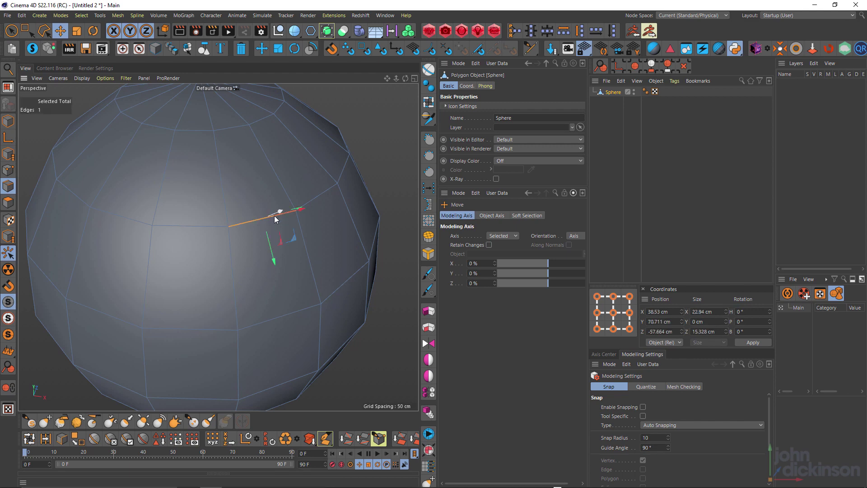
alt+drag(317, 232, 330, 202)
Step: Use Edge Slide with Preserve Curvature on to slide the upper loop down the sphere
key(m)
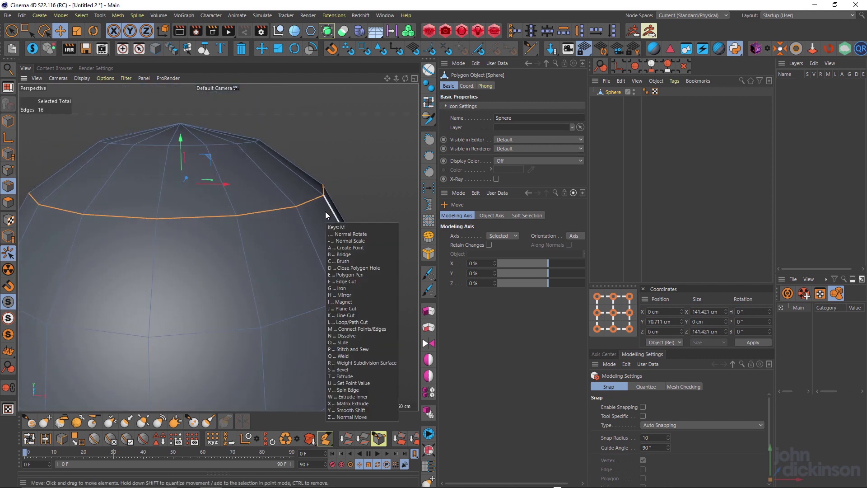
key(o)
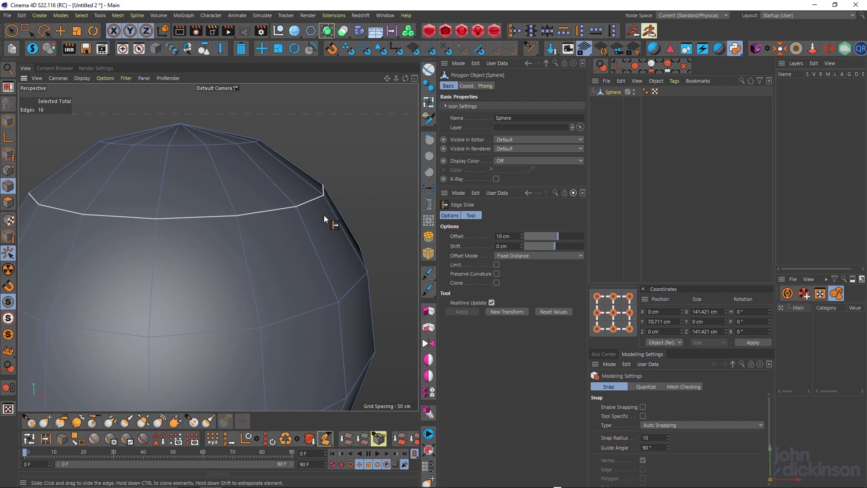
click(495, 274)
drag(307, 202, 347, 246)
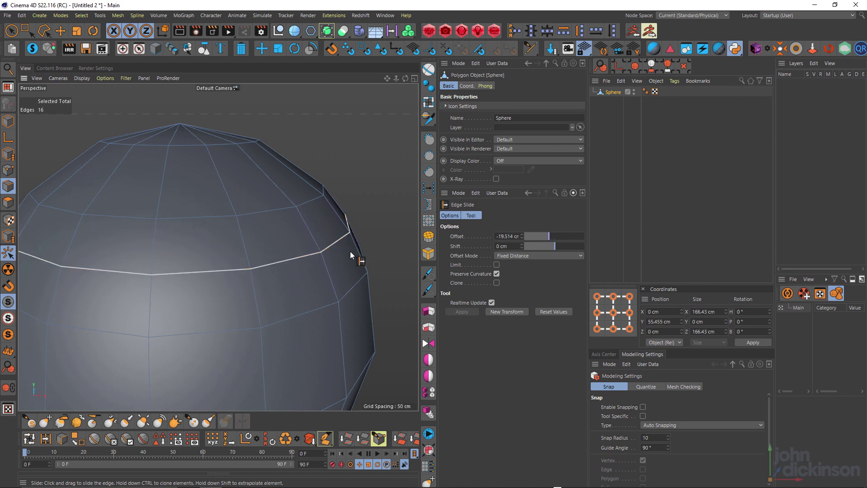
scroll(350, 251, up, 4)
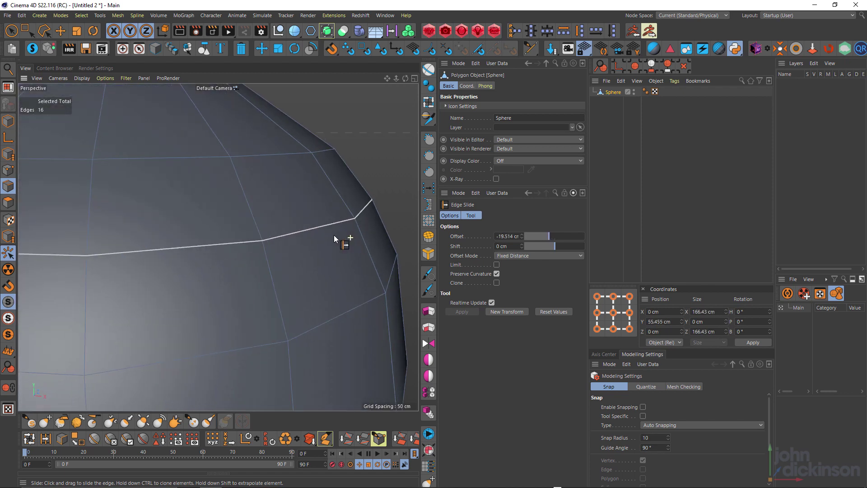
scroll(335, 235, down, 1)
scroll(336, 234, up, 2)
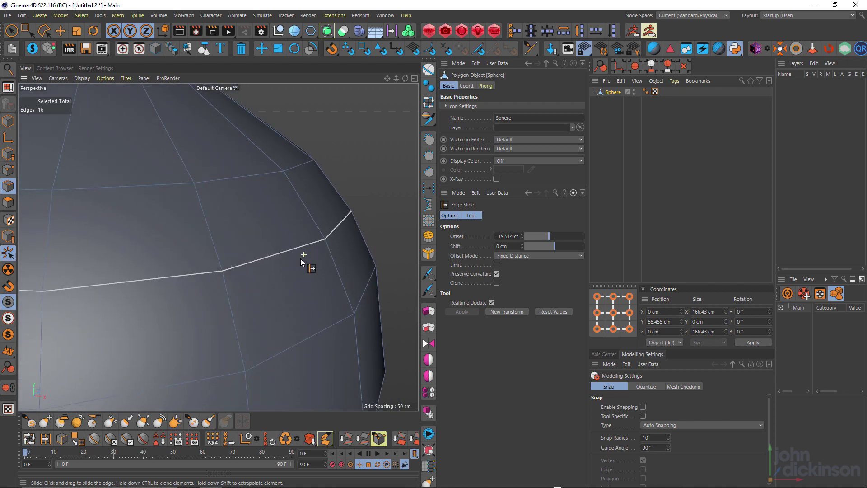
scroll(300, 258, down, 2)
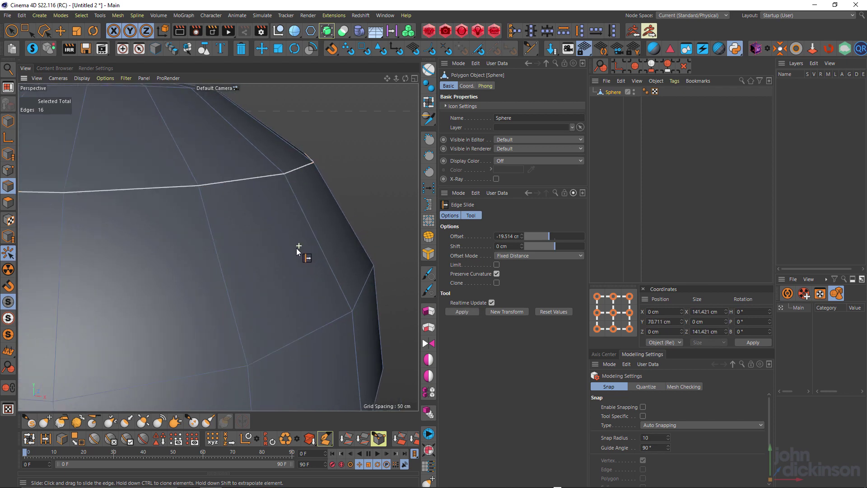
scroll(294, 235, down, 1)
scroll(290, 243, up, 1)
scroll(294, 228, down, 2)
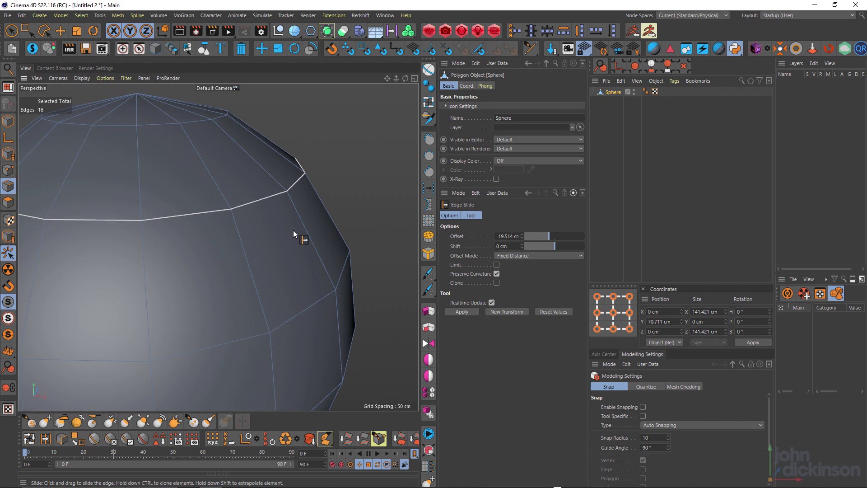
Step: Slide the loop further down, then undo to restore its original height
drag(264, 200, 291, 257)
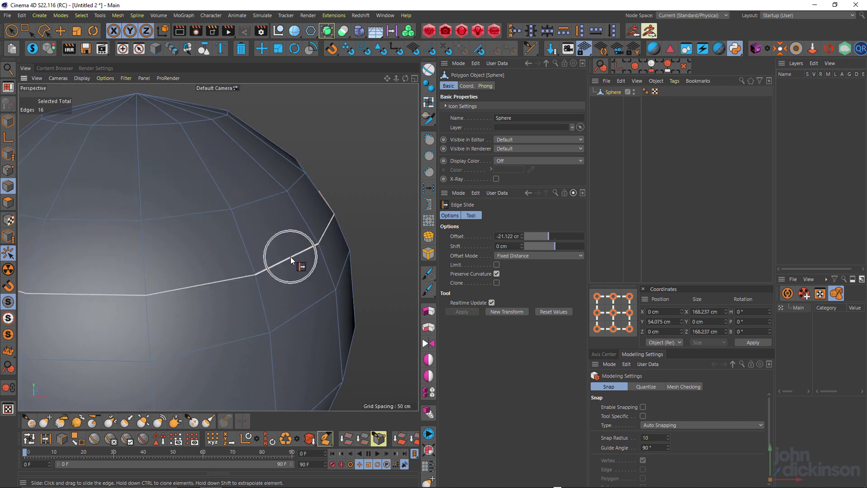
key(ctrl+z)
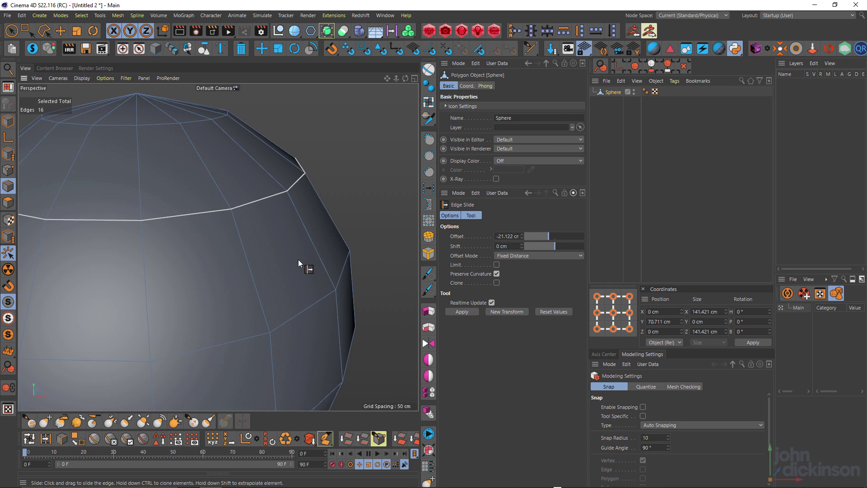
key(k)
key(l)
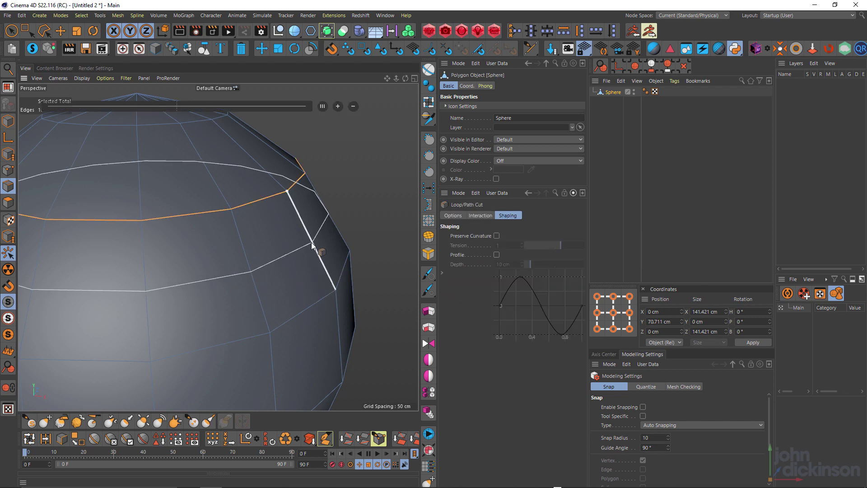
Step: Turn on Preserve Curvature and add a loop cut to the sphere
click(496, 236)
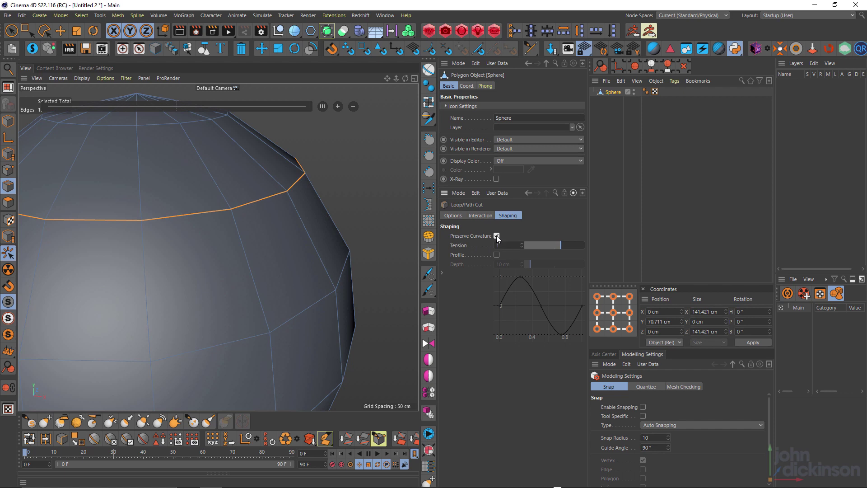
click(311, 242)
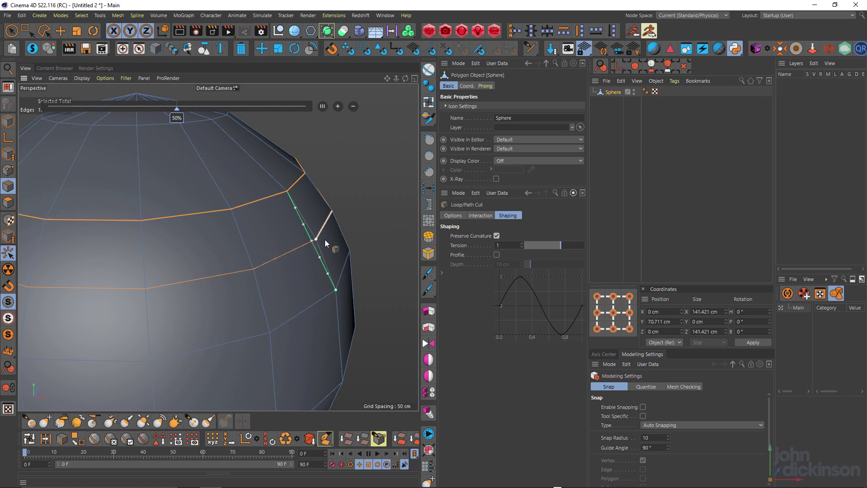
mouse_move(327, 245)
alt+mouse_down()
mouse_move(342, 226)
mouse_move(326, 234)
alt+mouse_up()
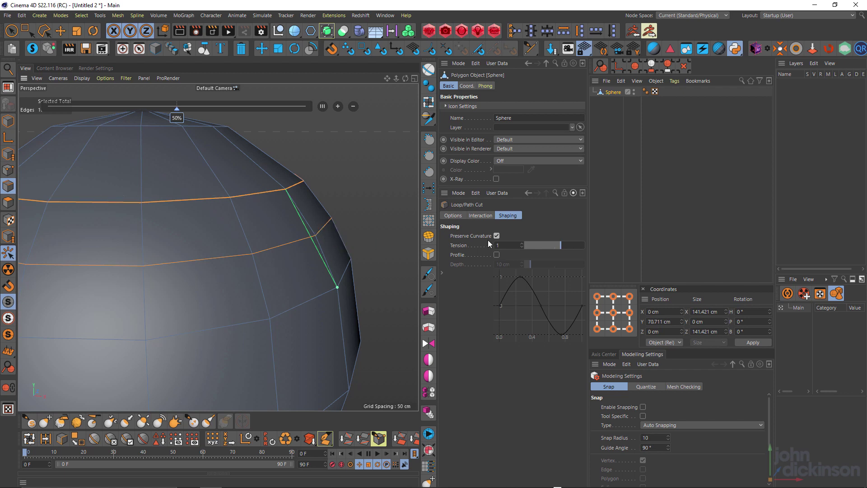
Step: Set Tension to 1.5, enable Profile, cut a new loop, and reshape the profile curve's peak
mouse_move(561, 246)
mouse_down()
mouse_move(554, 246)
mouse_move(577, 246)
mouse_move(565, 251)
mouse_up()
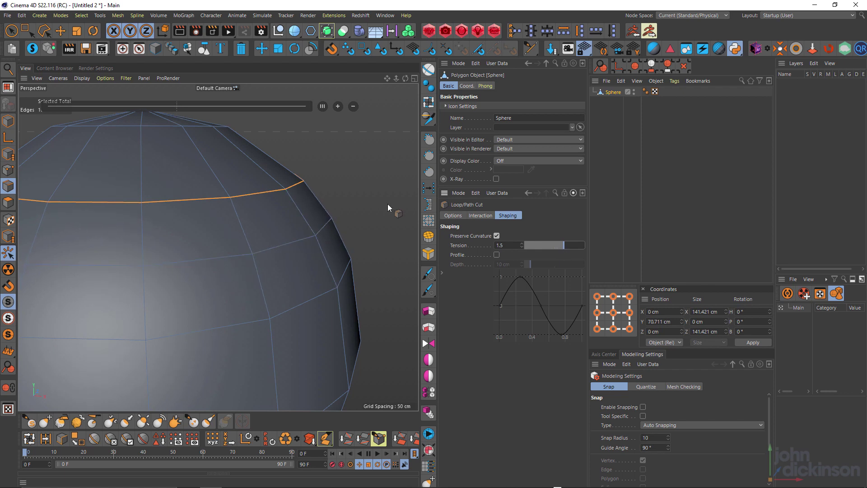
click(497, 255)
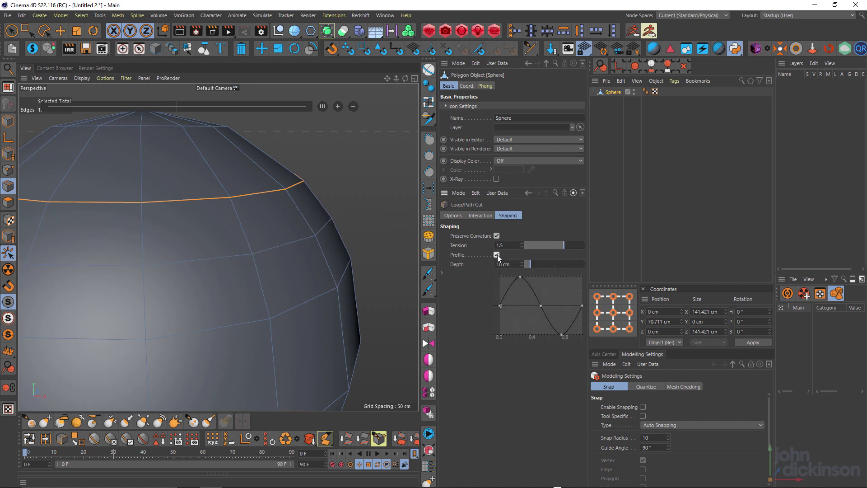
click(327, 260)
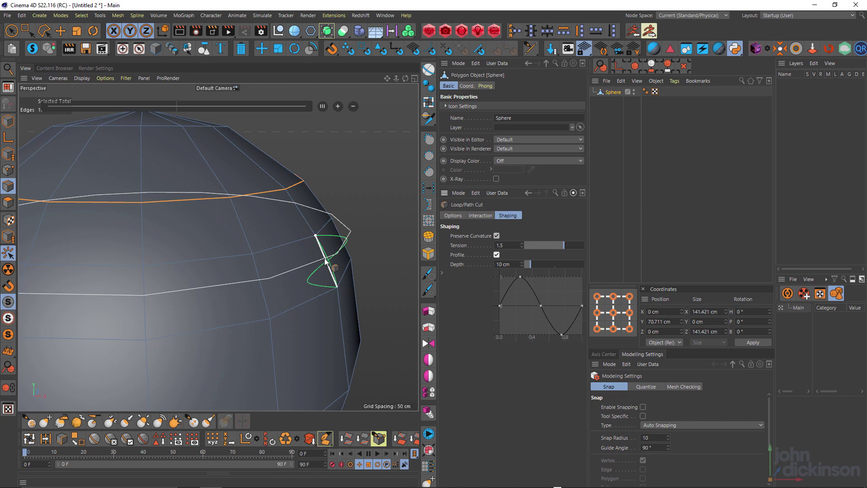
alt+drag(323, 265, 320, 269)
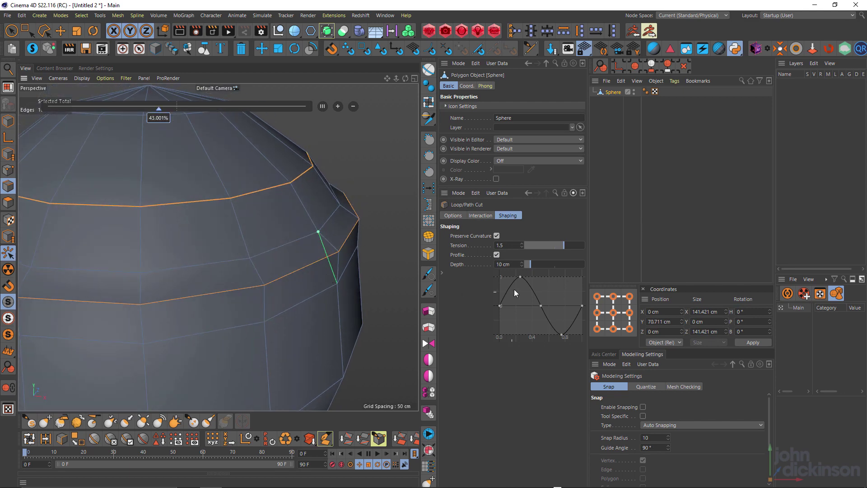
drag(522, 277, 543, 303)
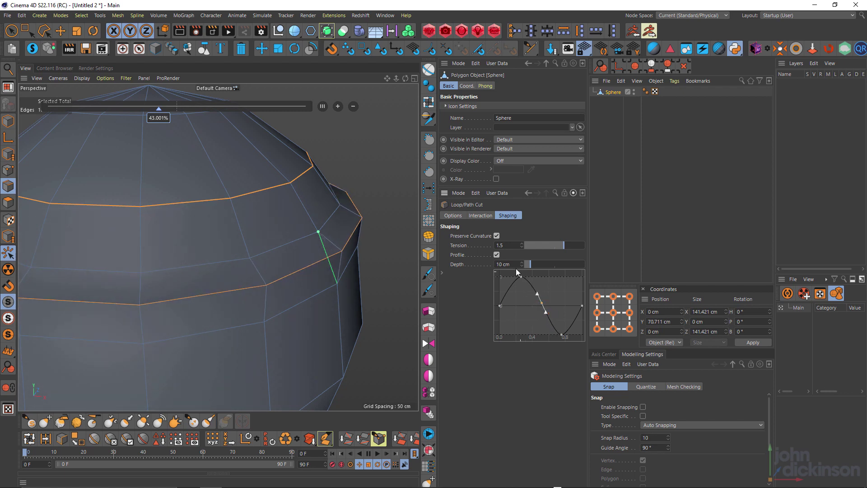